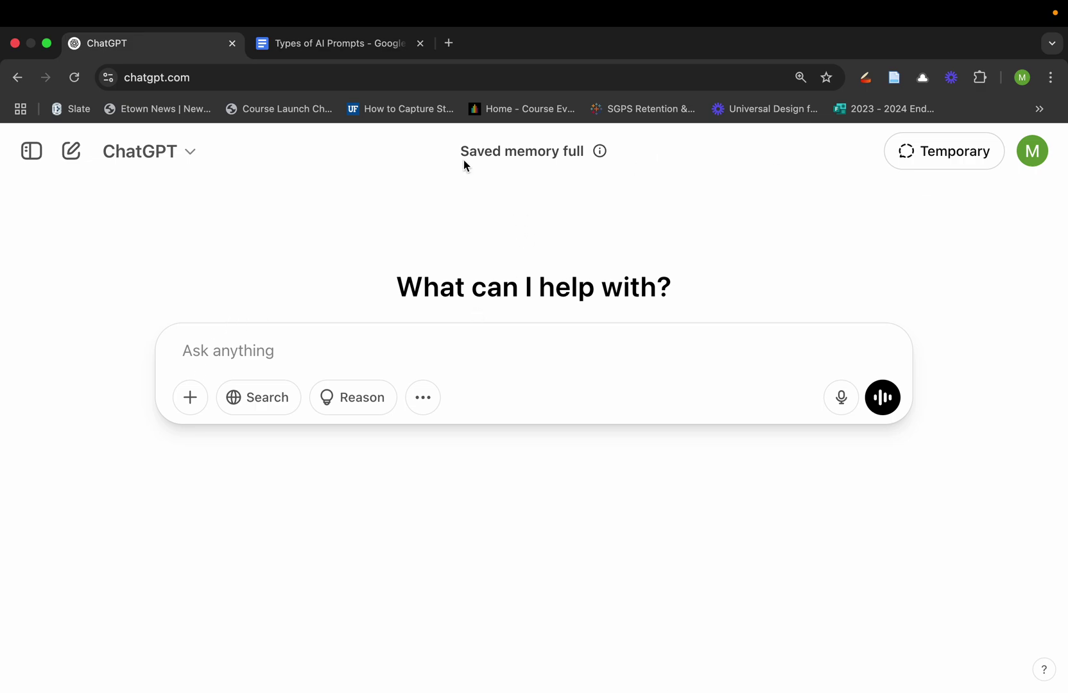
- Select the doc's instructional example asking for a weekly vegetarian meal plan on a $50 budget
left_click(351, 53)
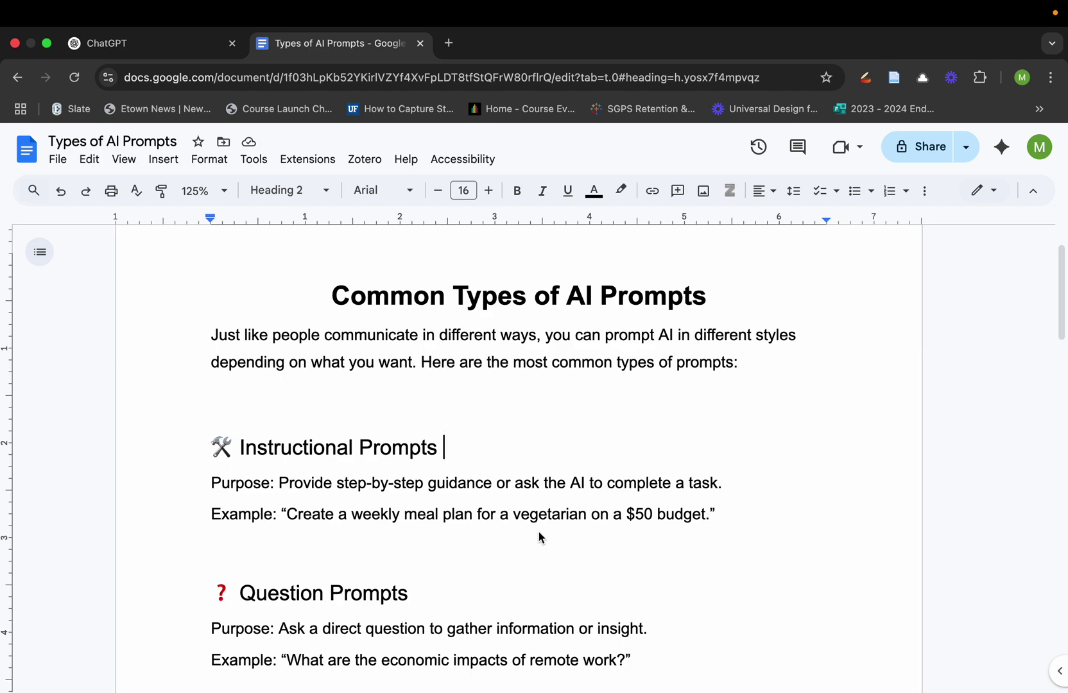
double_click(294, 517)
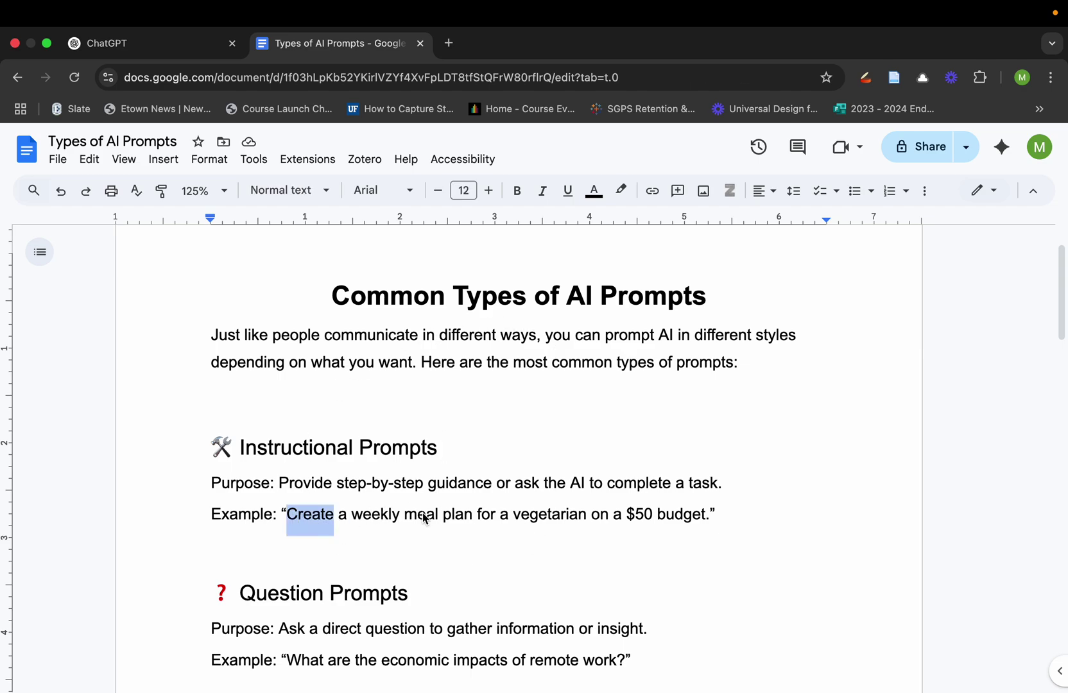
left_click_drag(706, 517, 300, 538)
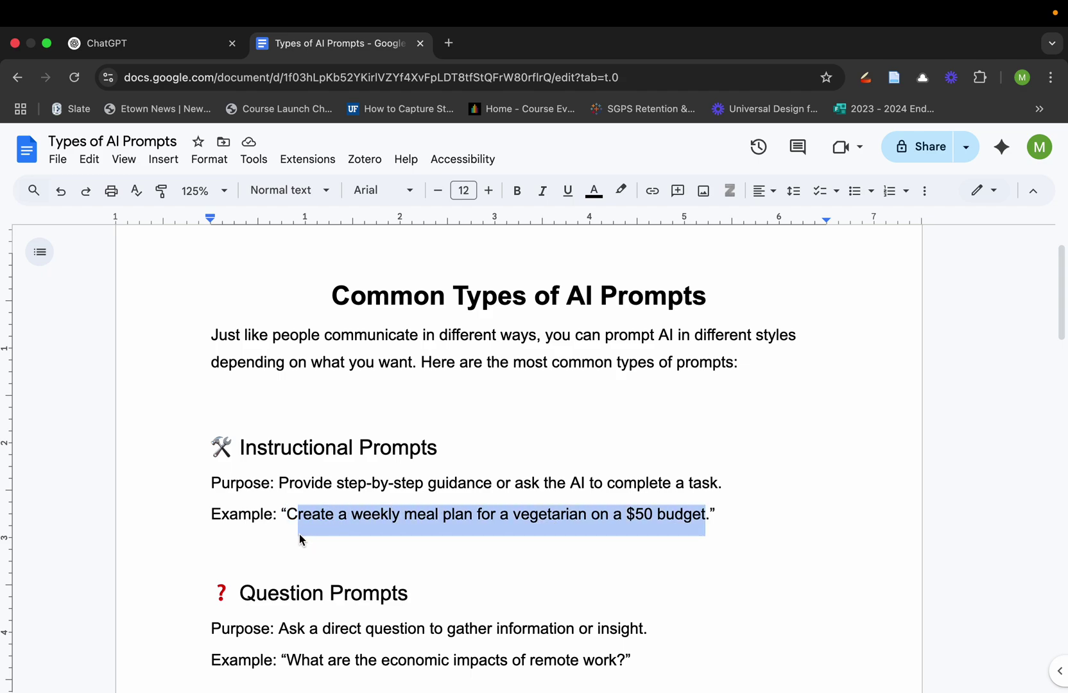
- Paste the meal-plan prompt into ChatGPT, send it, and read the grocery list and weekly plan
left_click(200, 43)
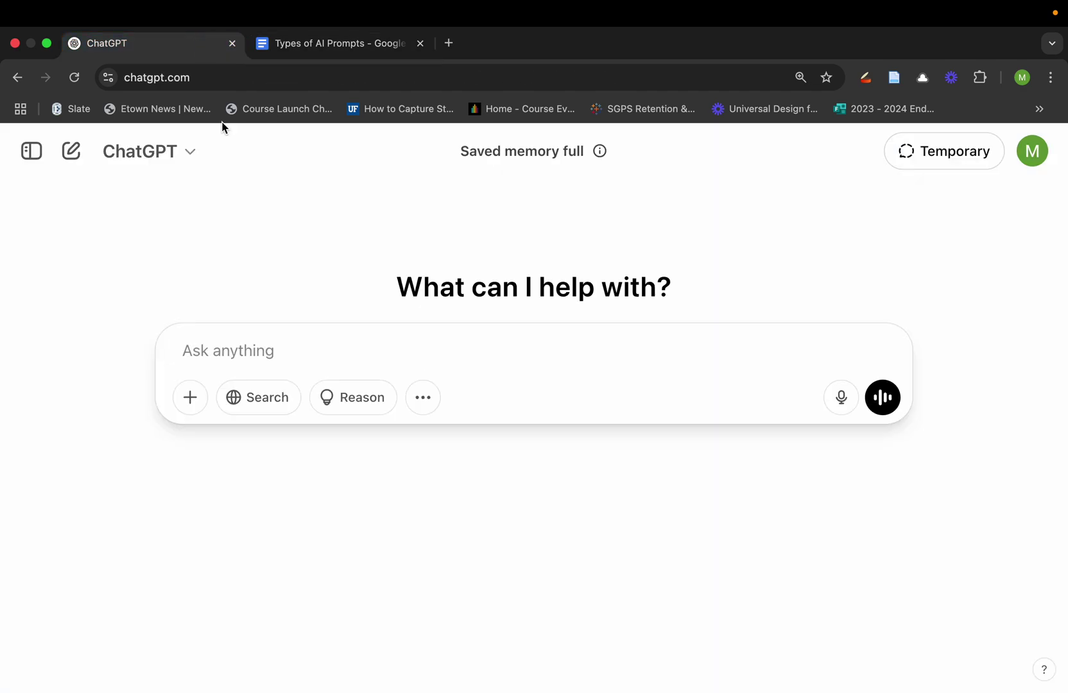
left_click(376, 348)
type("Create a weekly meal plan for a vegetarian on a $50 budget")
key("Return")
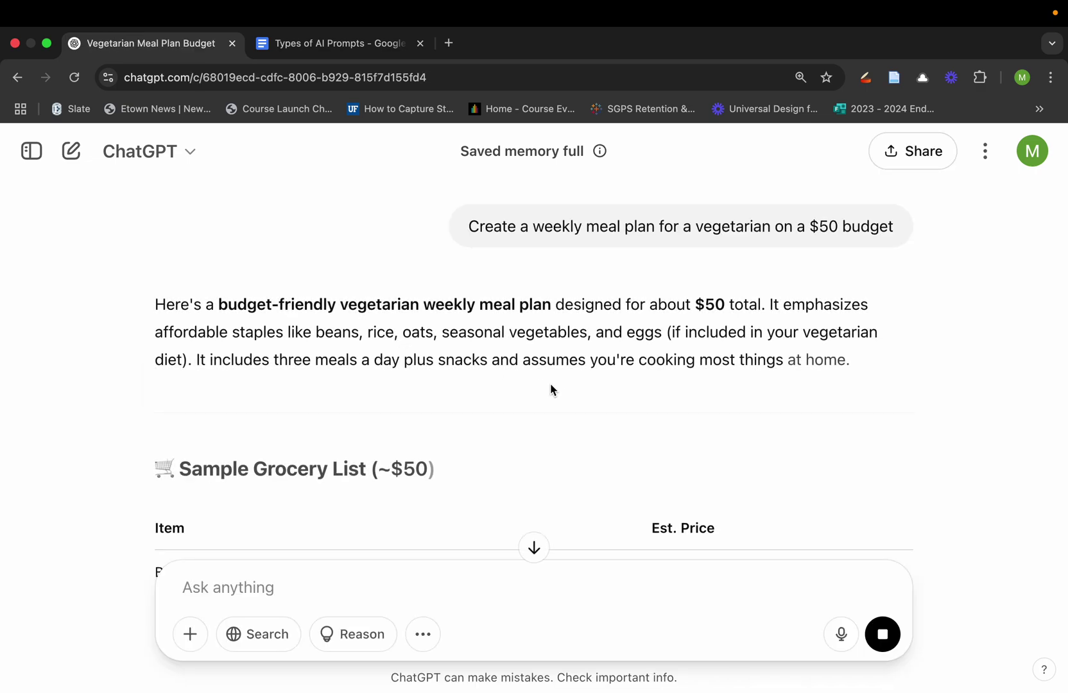
scroll(569, 388, "down", 5)
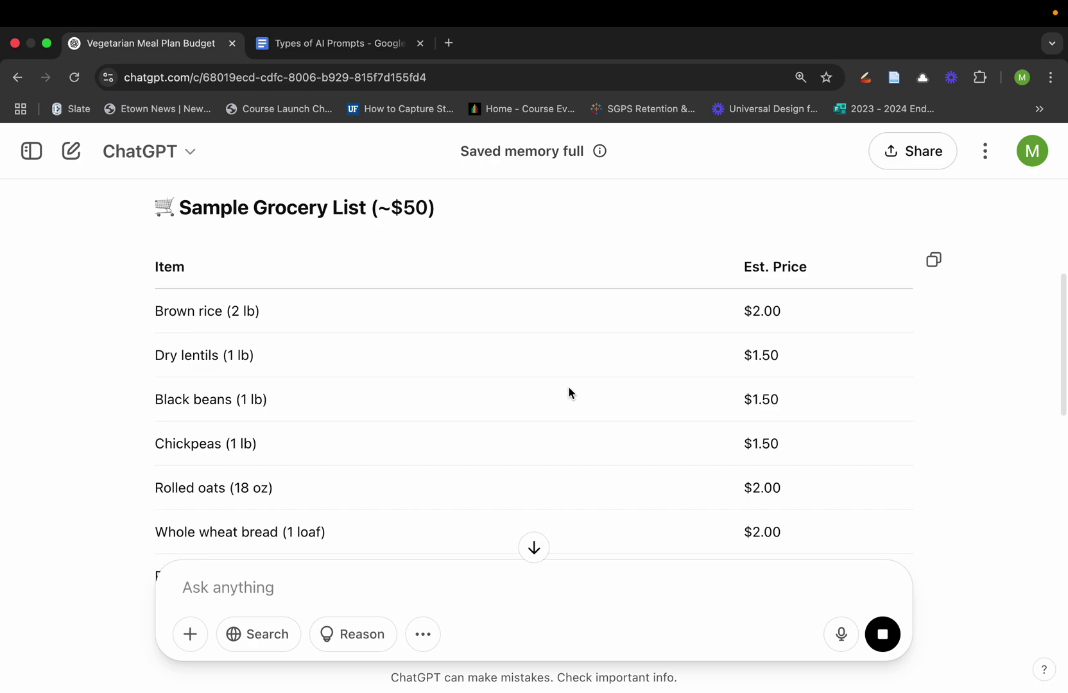
scroll(569, 388, "down", 3)
scroll(570, 393, "down", 15)
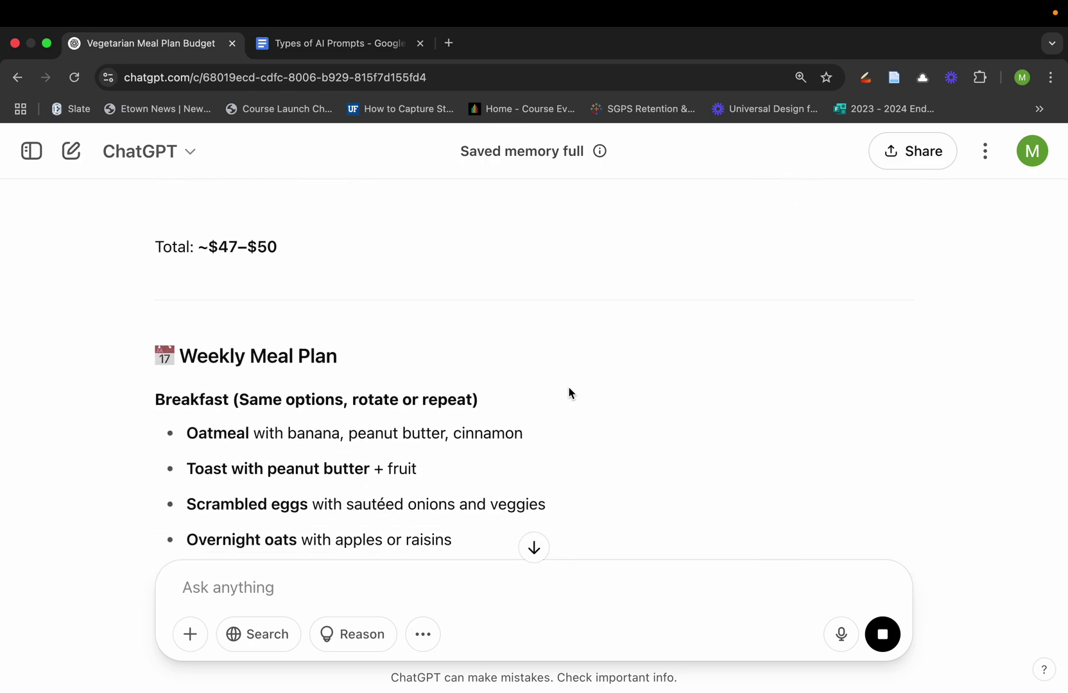
scroll(569, 393, "down", 6)
scroll(570, 393, "down", 2)
- Copy the Question Prompts example about the economic impacts of remote work
left_click(345, 50)
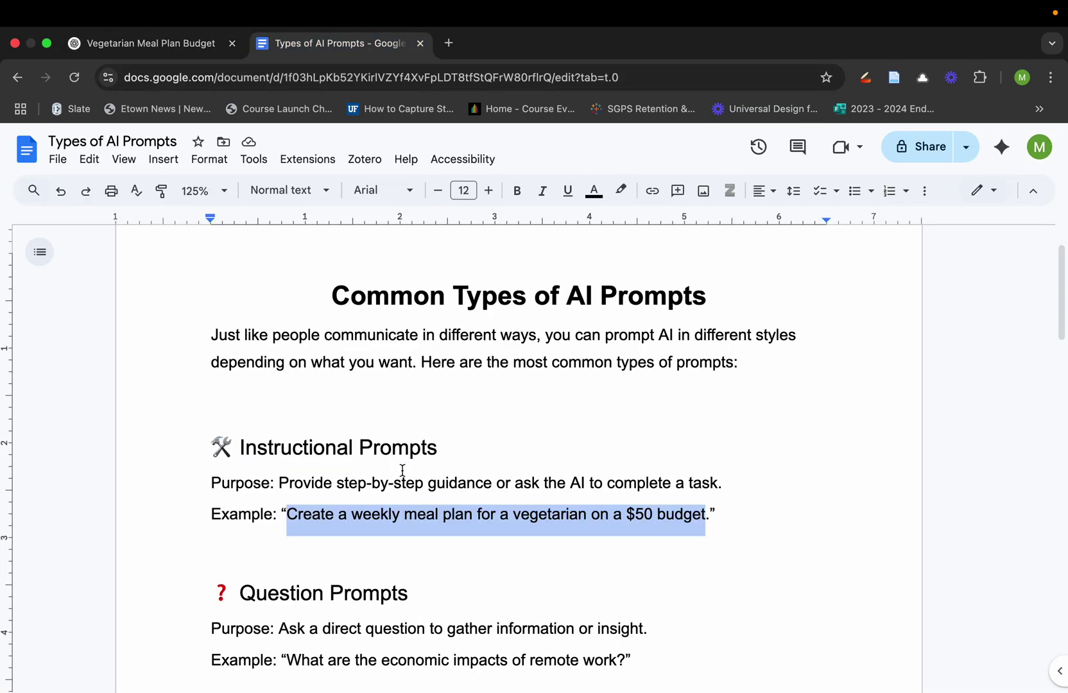
scroll(524, 486, "down", 3)
scroll(523, 486, "down", 2)
left_click_drag(287, 403, 626, 400)
right_click(577, 406)
left_click(633, 318)
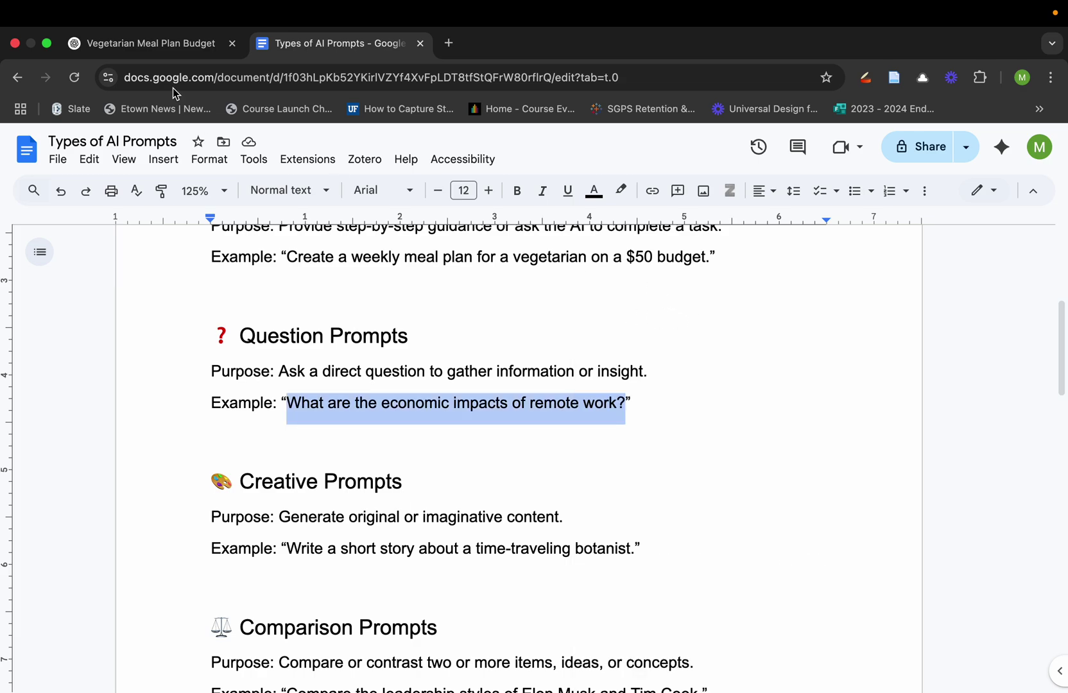
- Ask ChatGPT the remote-work question and read its positive, negative and macro-economic sections
left_click(144, 43)
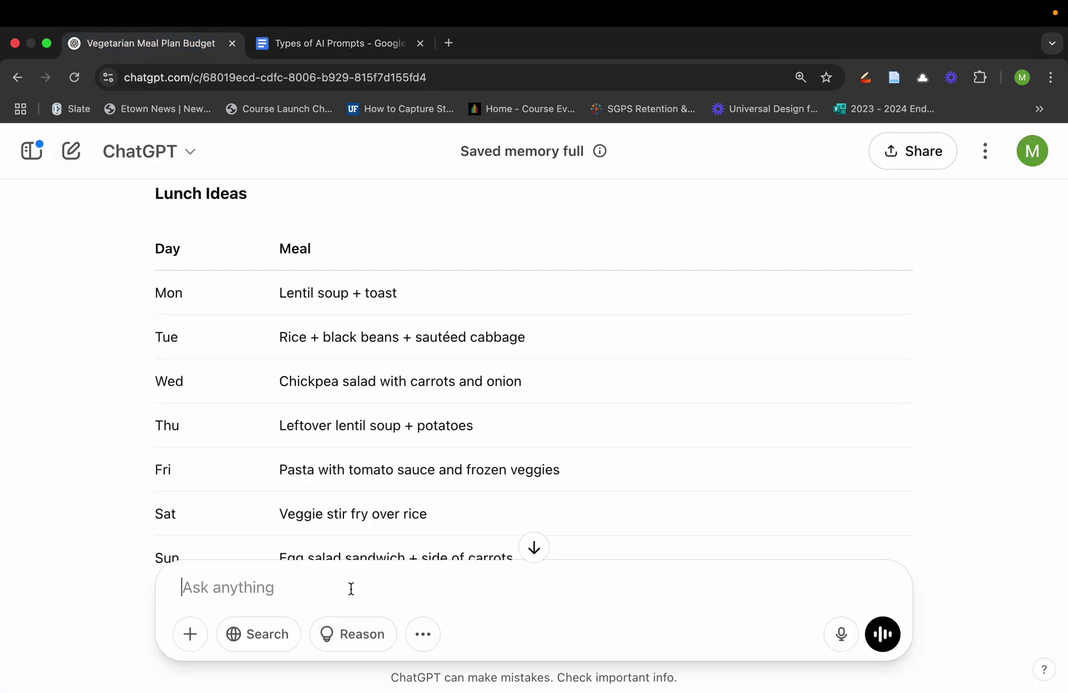
scroll(443, 548, "down", 10)
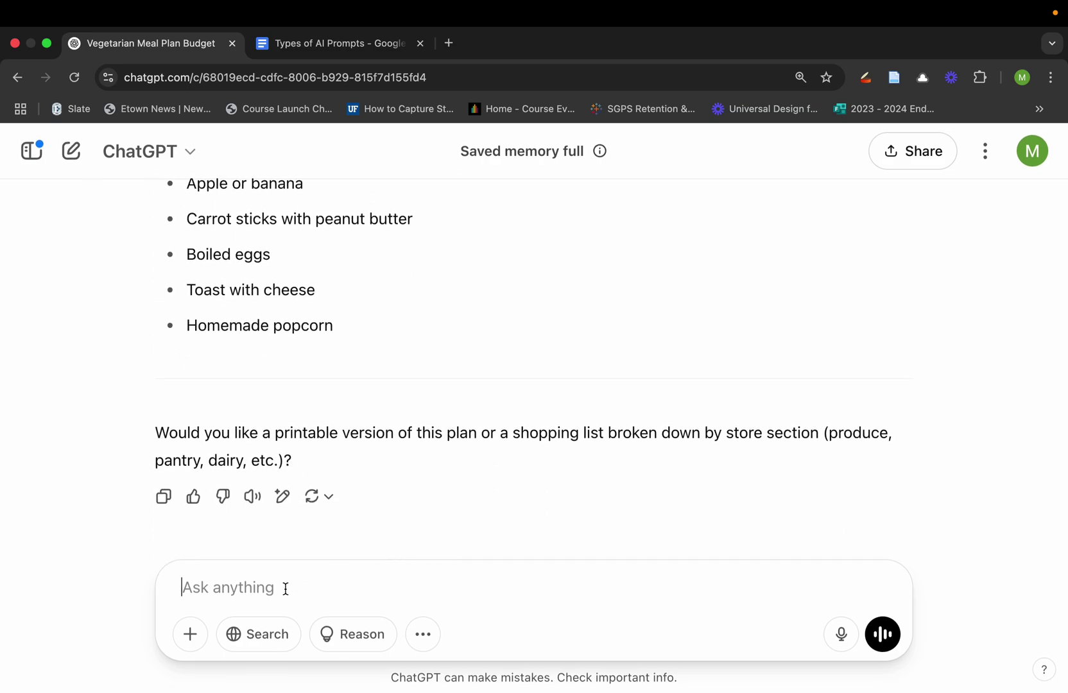
key("cmd+v")
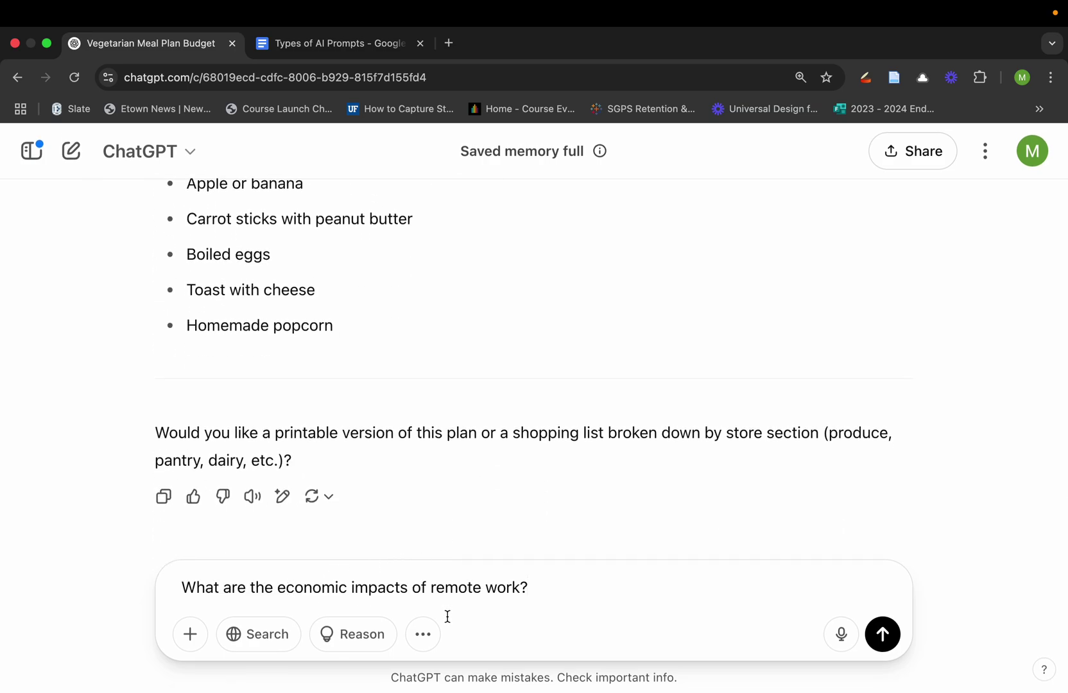
left_click(883, 635)
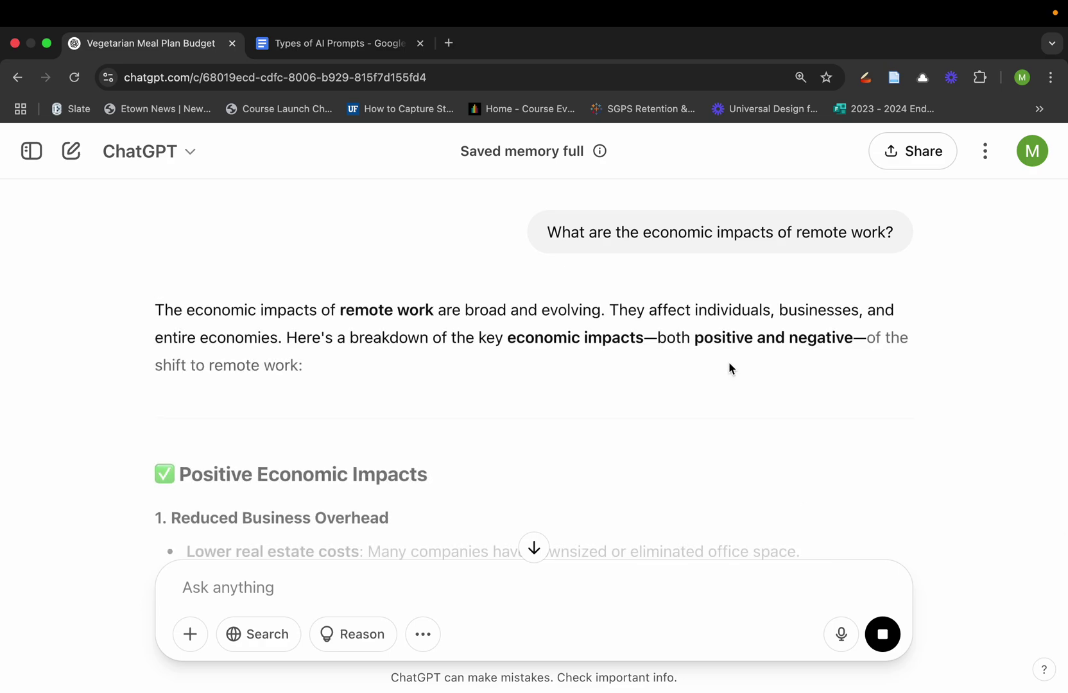
scroll(730, 370, "down", 3)
scroll(730, 369, "down", 5)
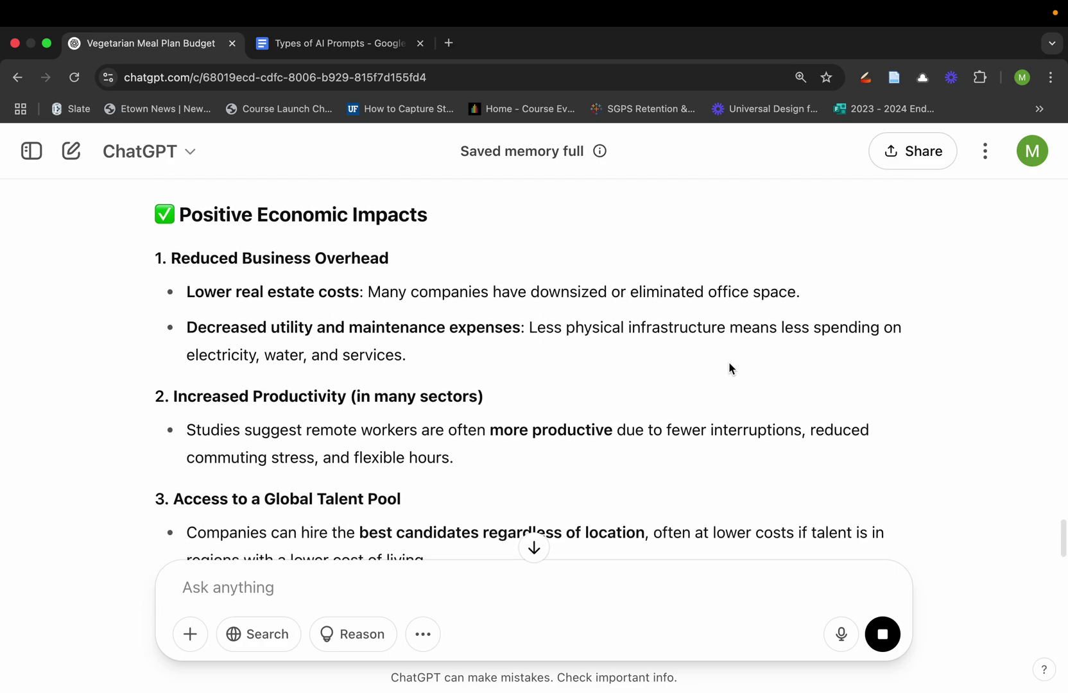
scroll(730, 370, "down", 10)
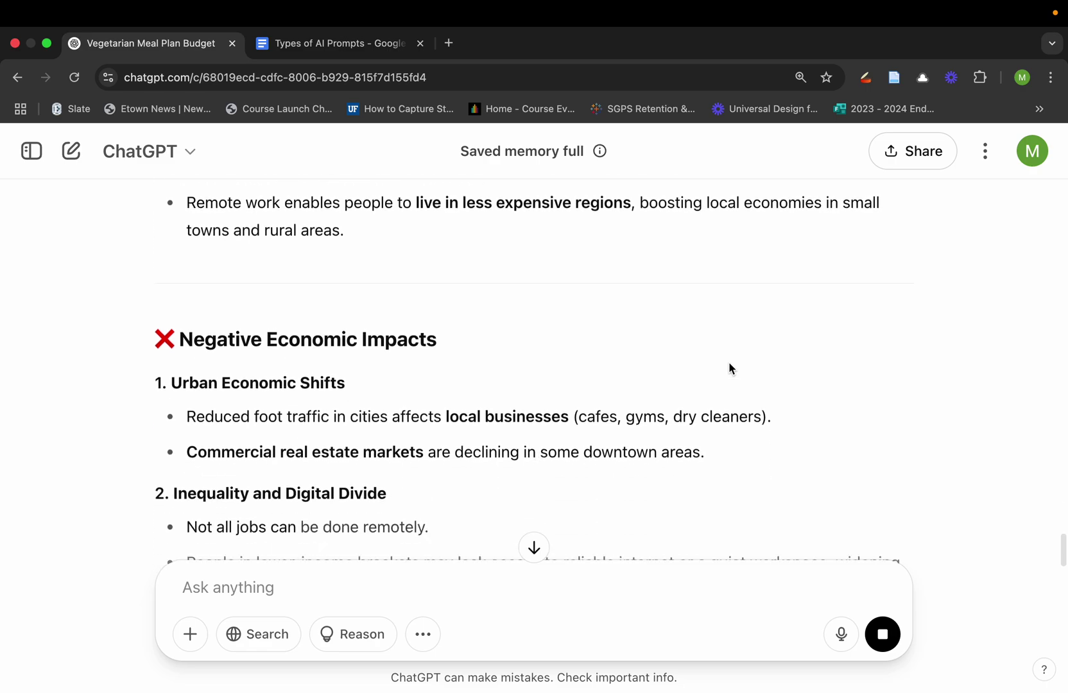
scroll(730, 369, "down", 8)
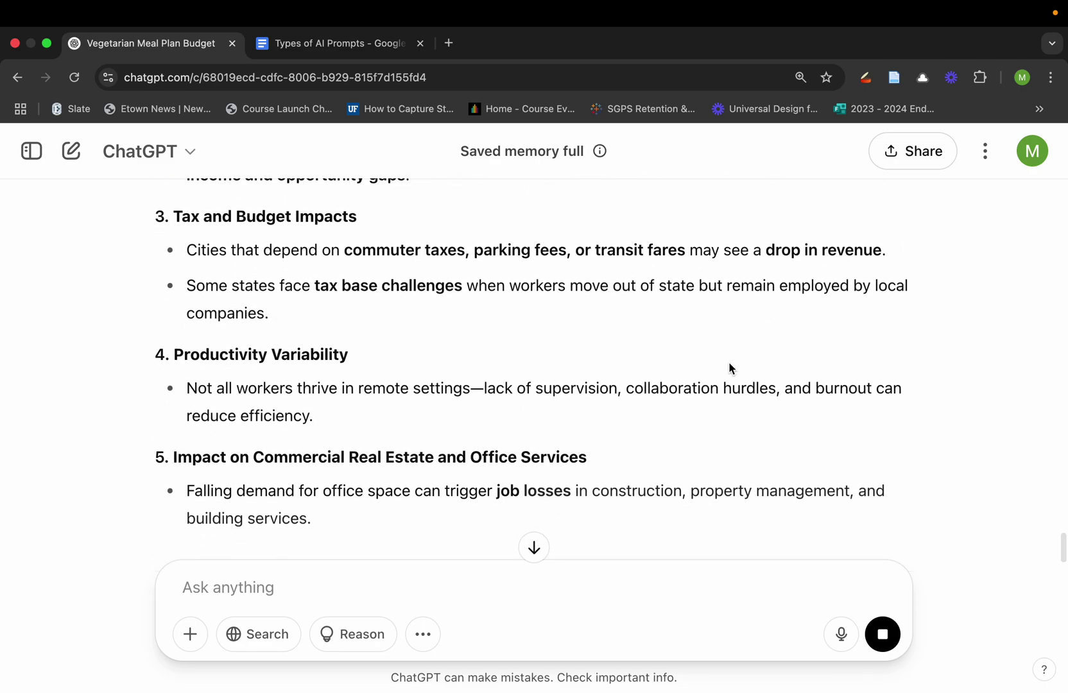
scroll(730, 369, "down", 3)
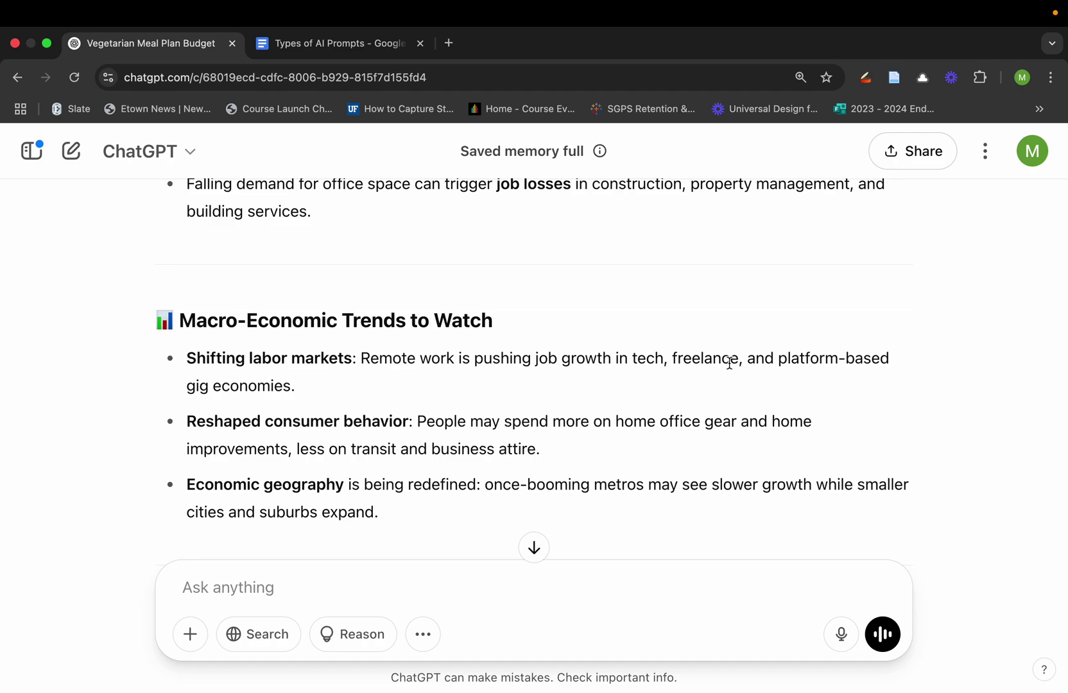
scroll(730, 365, "down", 3)
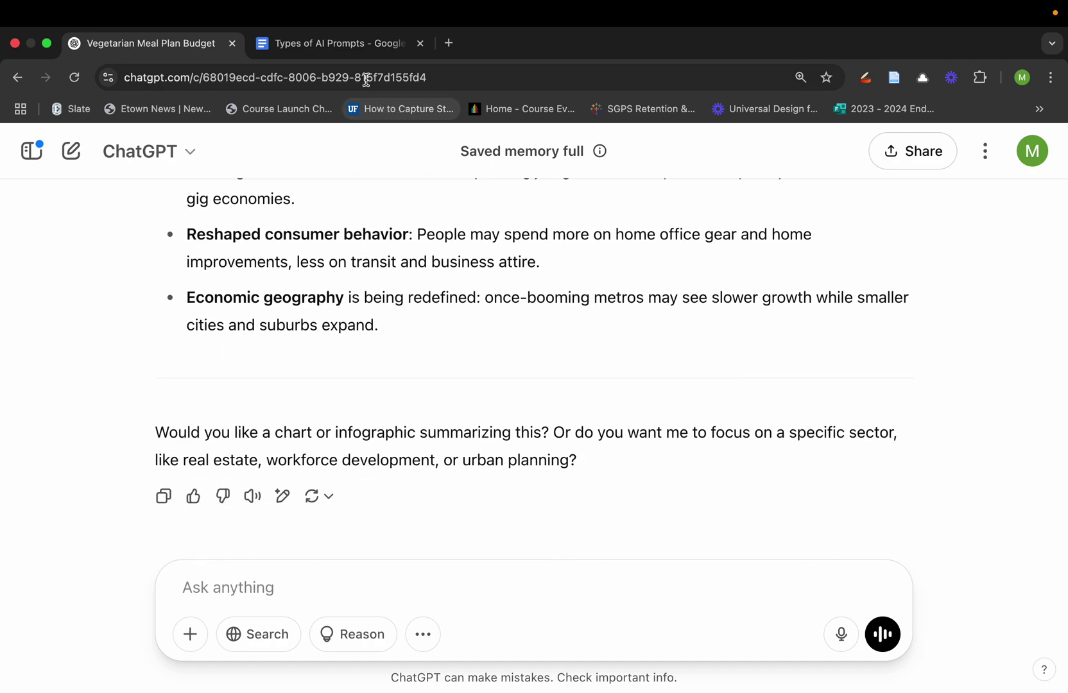
- Copy the Creative Prompts example about a time-traveling botanist short story
left_click(356, 53)
scroll(637, 436, "down", 3)
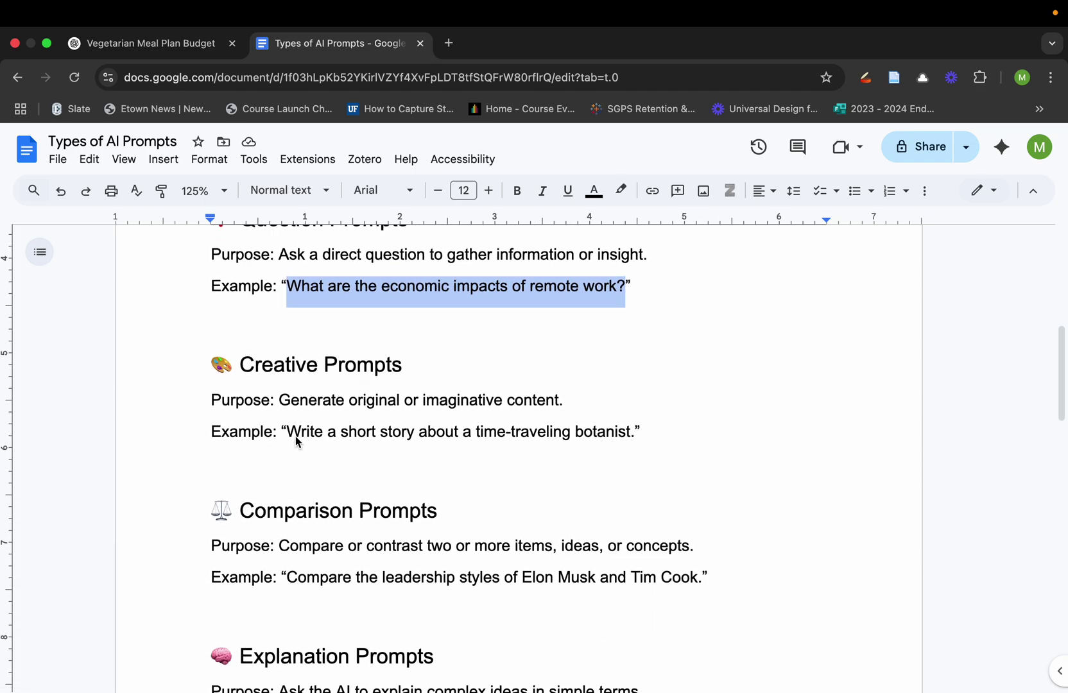
left_click_drag(287, 442, 639, 436)
right_click(565, 434)
left_click(610, 318)
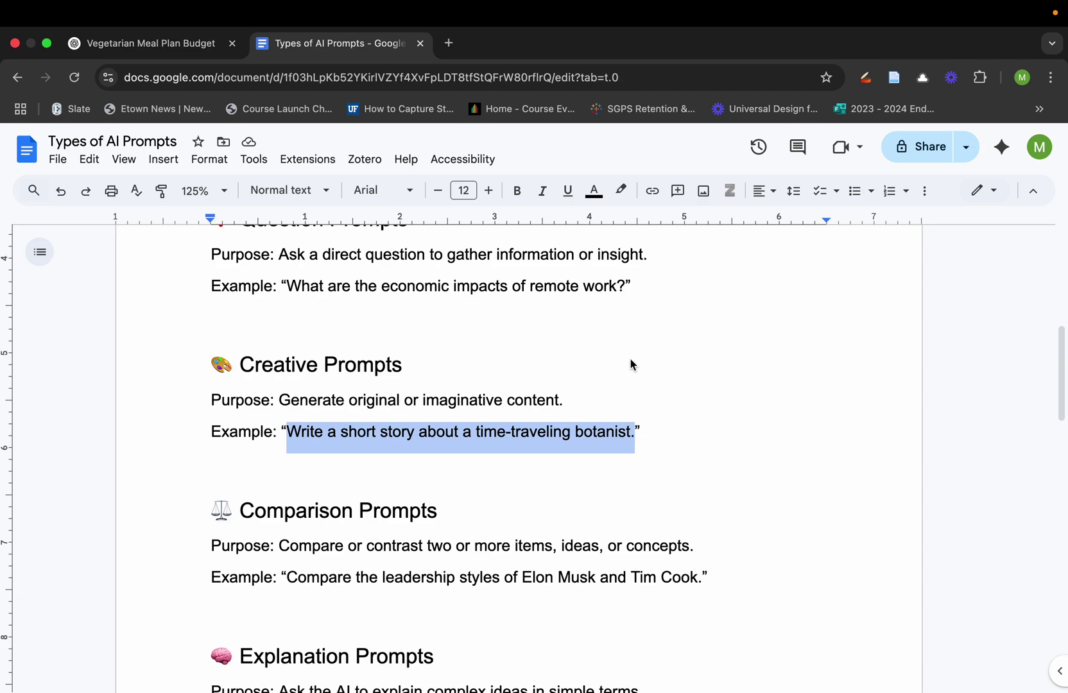
- Select the Comparison Prompts sentence about two tech leaders' leadership styles for copying
scroll(631, 359, "down", 1)
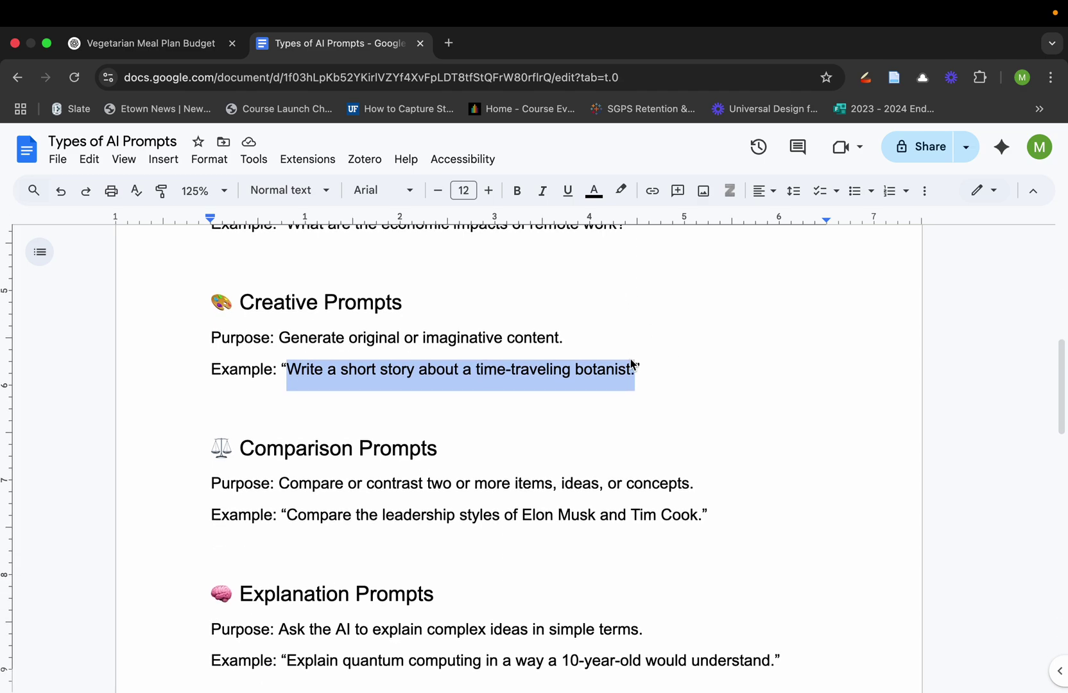
scroll(630, 360, "down", 2)
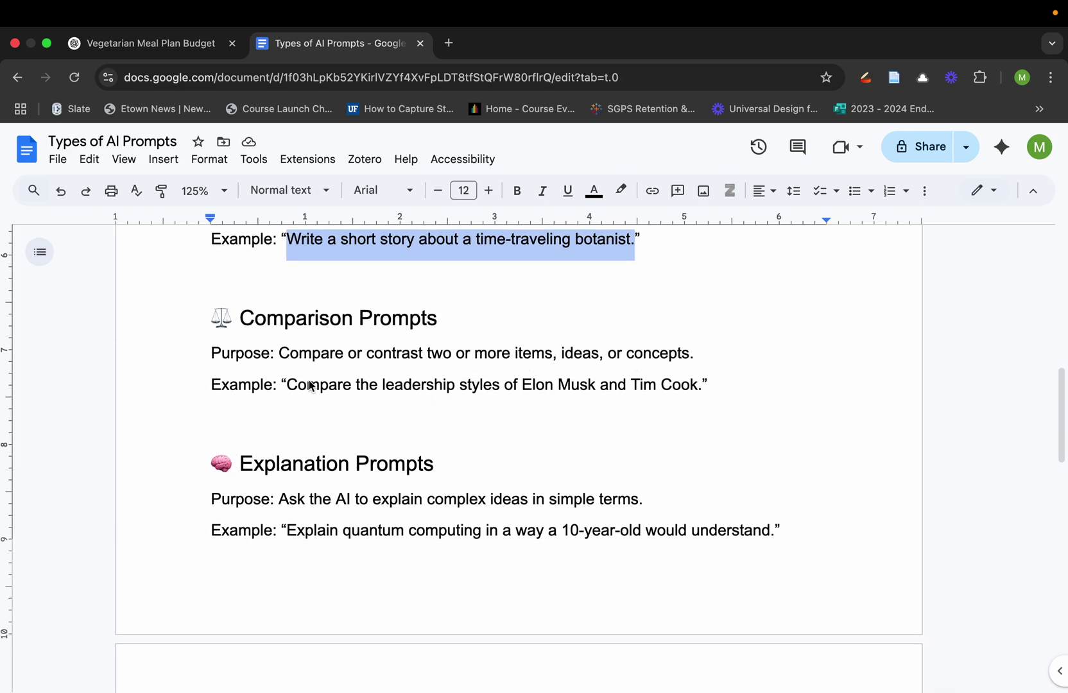
left_click_drag(289, 388, 679, 403)
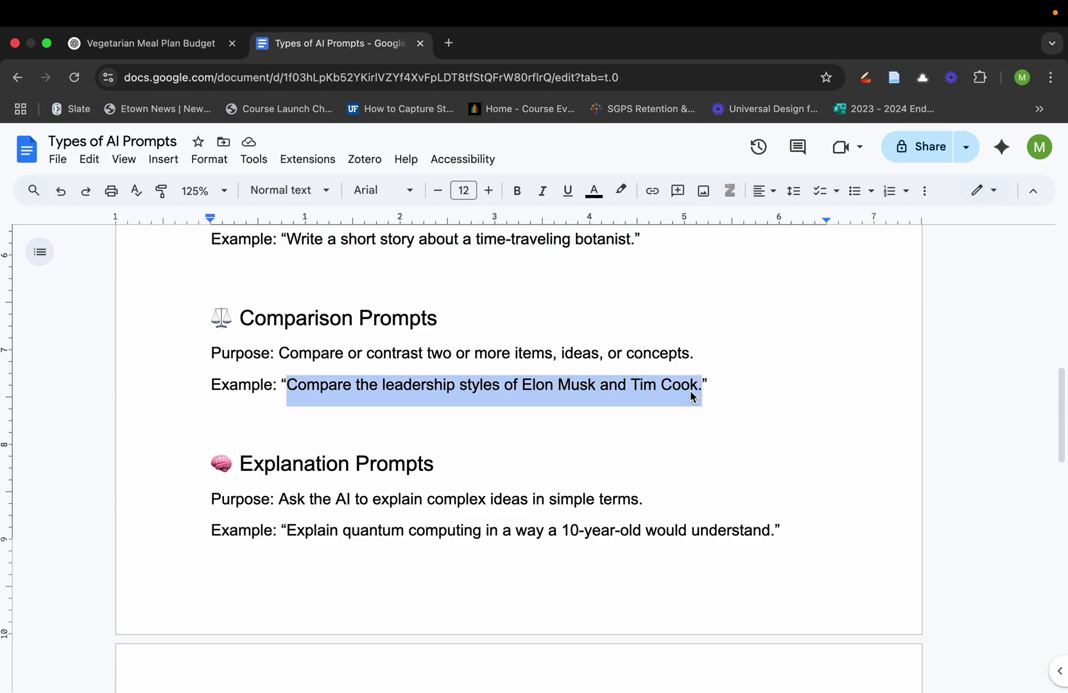
right_click(691, 396)
- Copy the leadership-styles sentence, send it to ChatGPT, and read the comparison table and summary
left_click(744, 317)
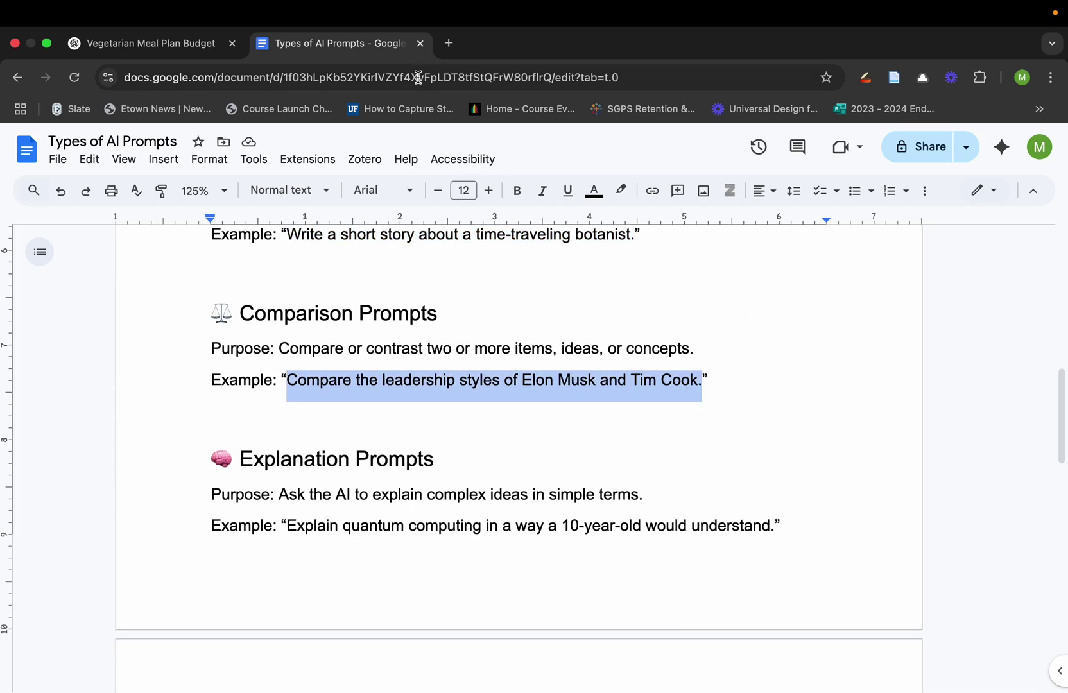
left_click(138, 45)
left_click(245, 582)
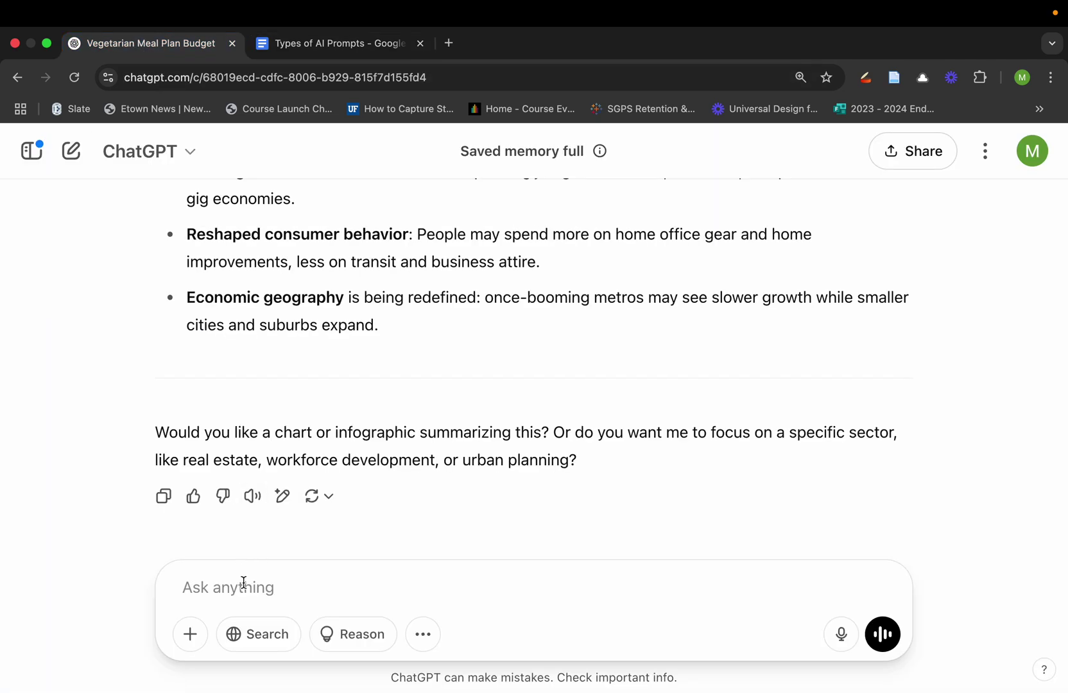
key("super+v")
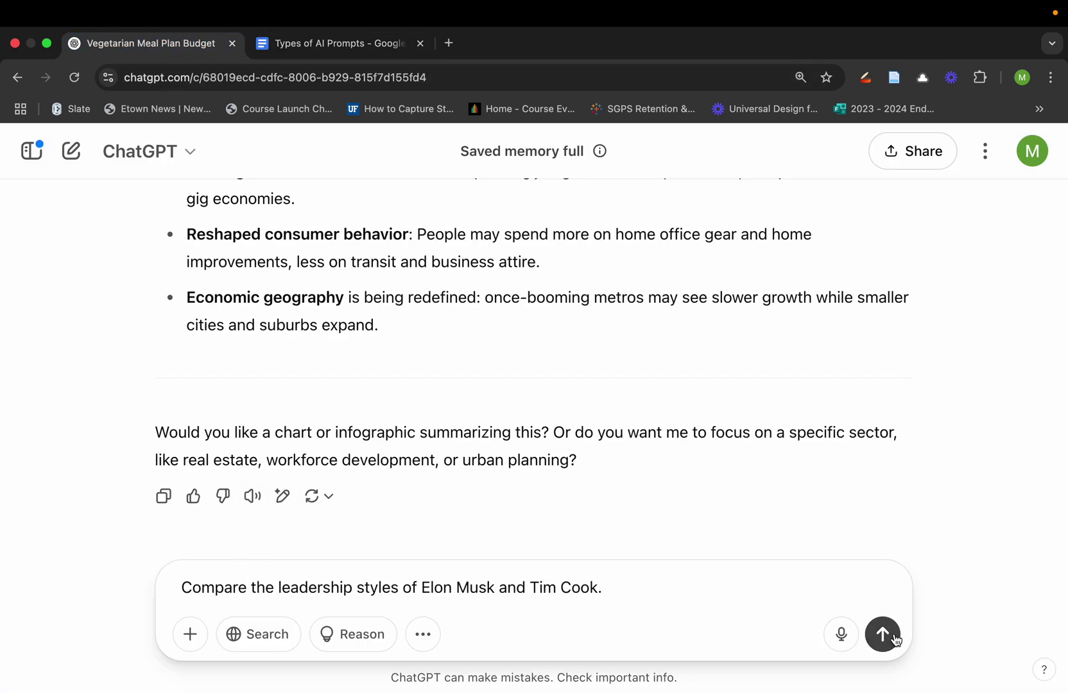
left_click(884, 636)
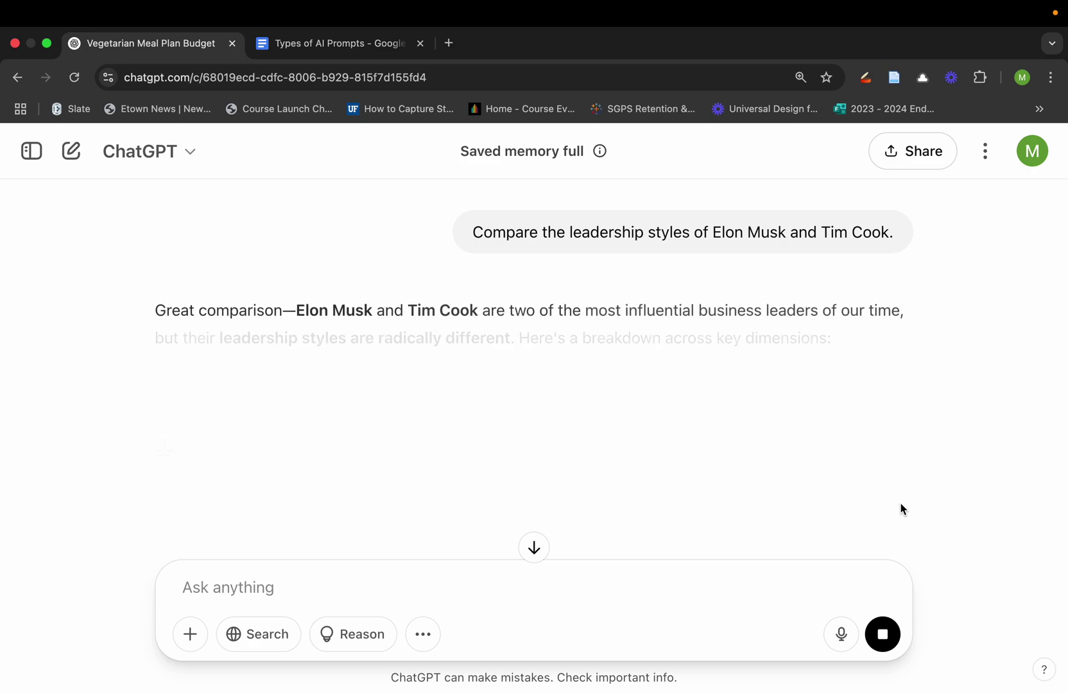
scroll(908, 428, "down", 4)
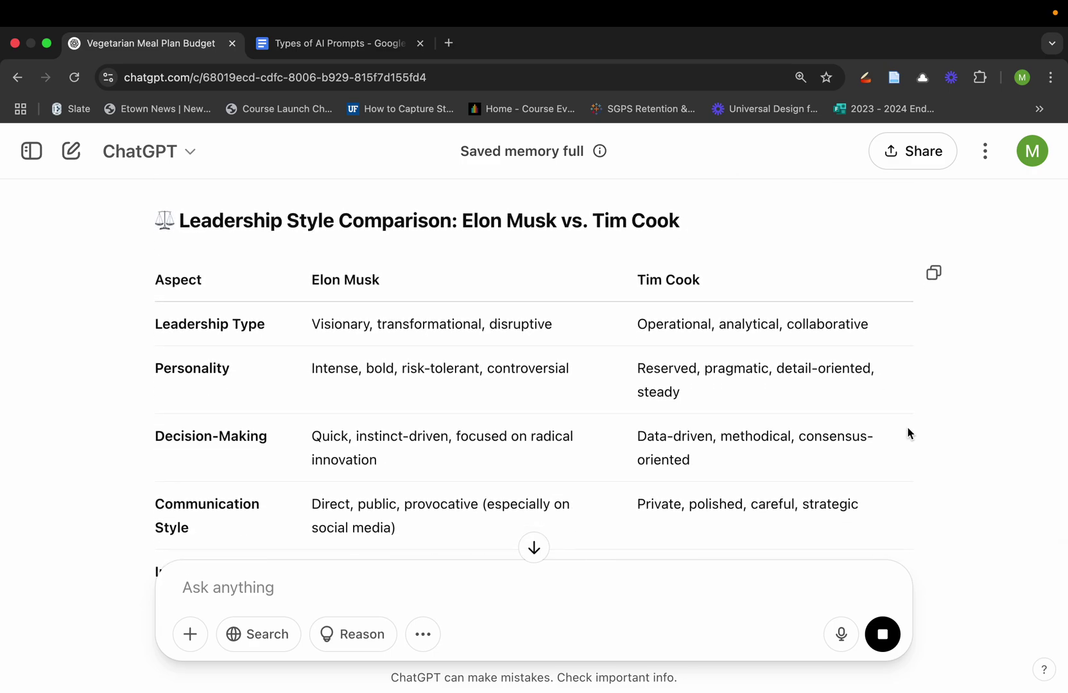
scroll(908, 428, "down", 3)
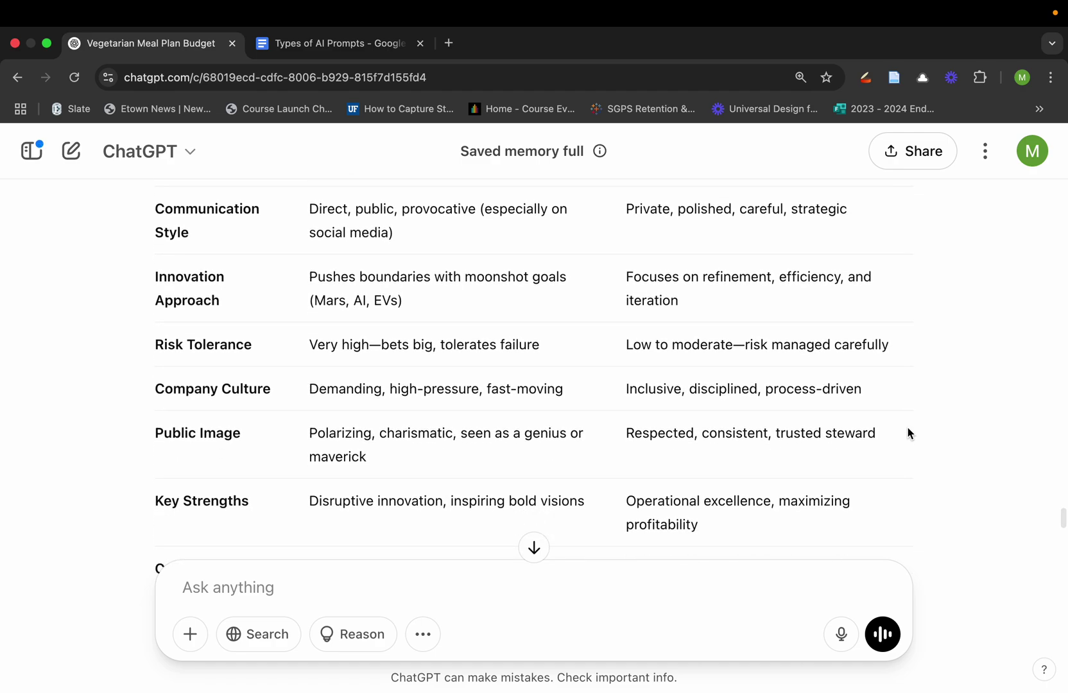
scroll(908, 427, "down", 2)
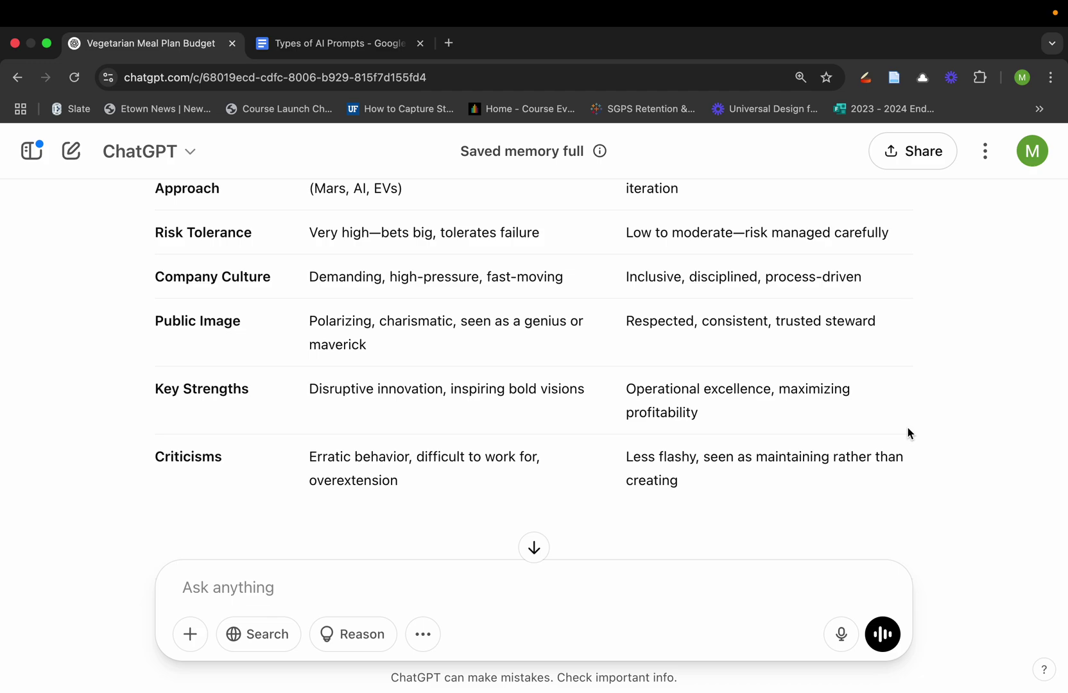
scroll(908, 428, "down", 6)
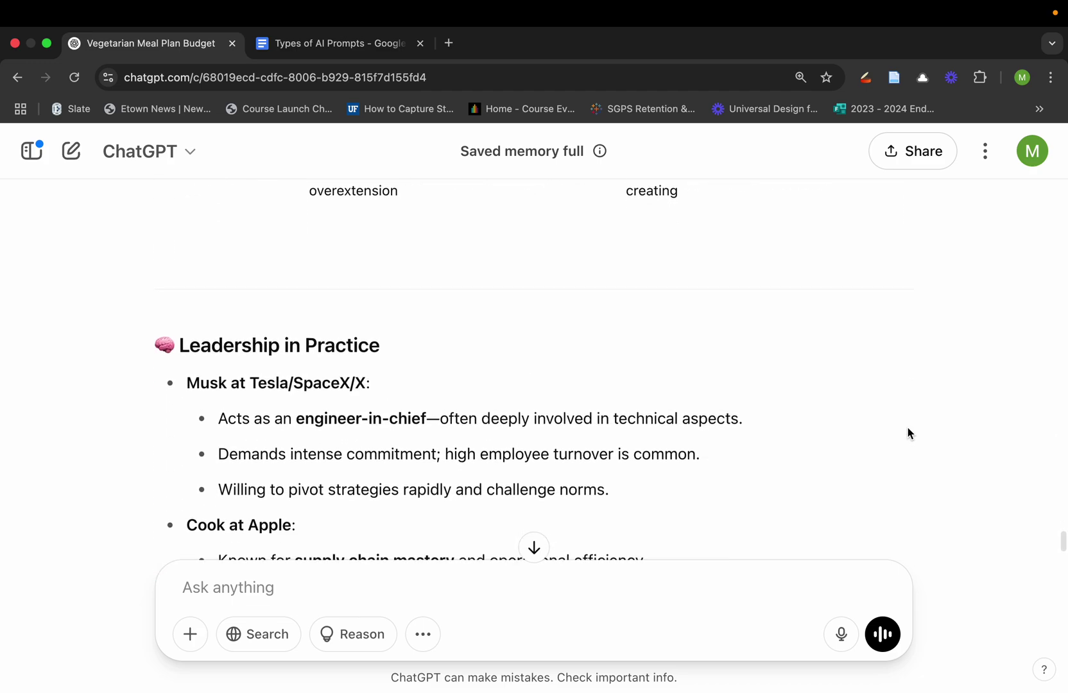
scroll(908, 428, "down", 2)
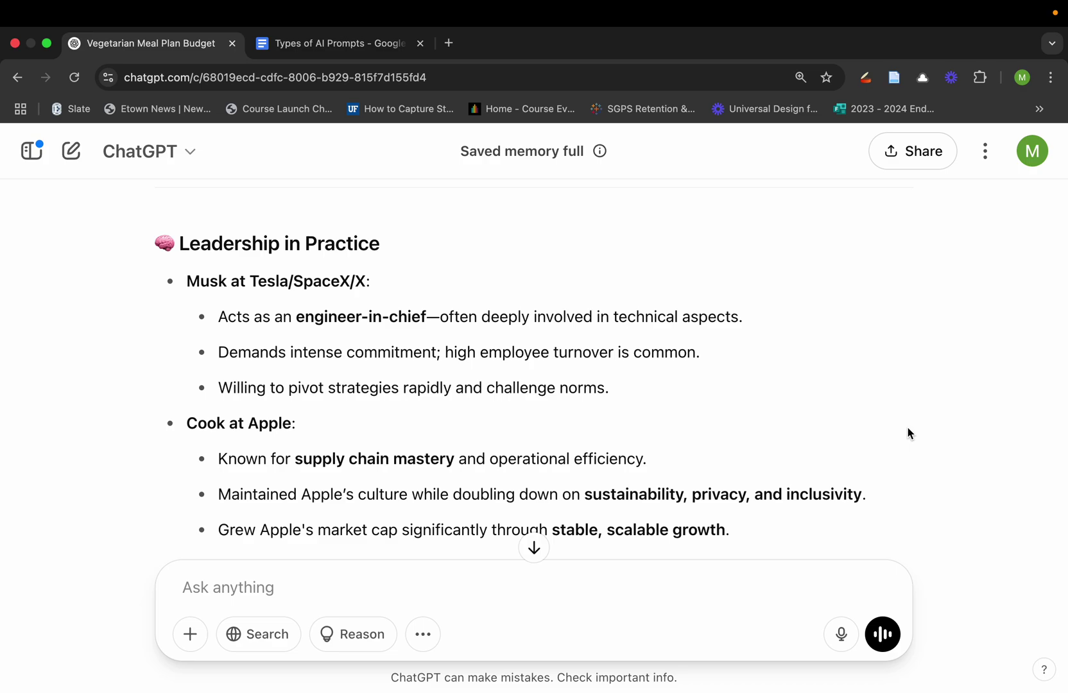
scroll(908, 428, "down", 6)
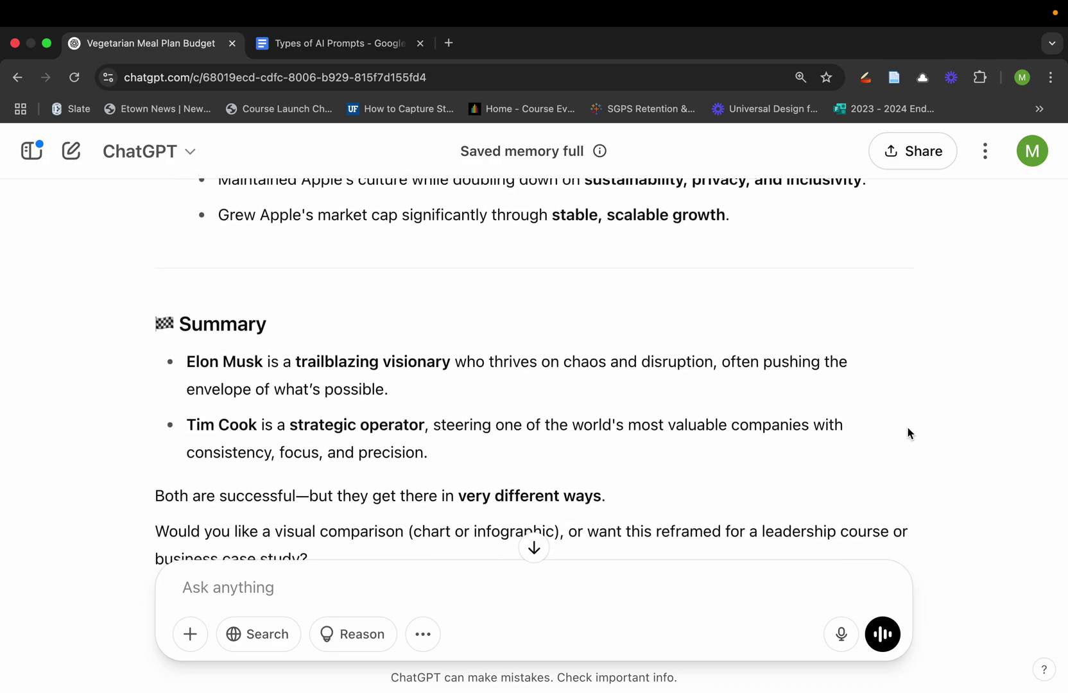
scroll(908, 433, "down", 2)
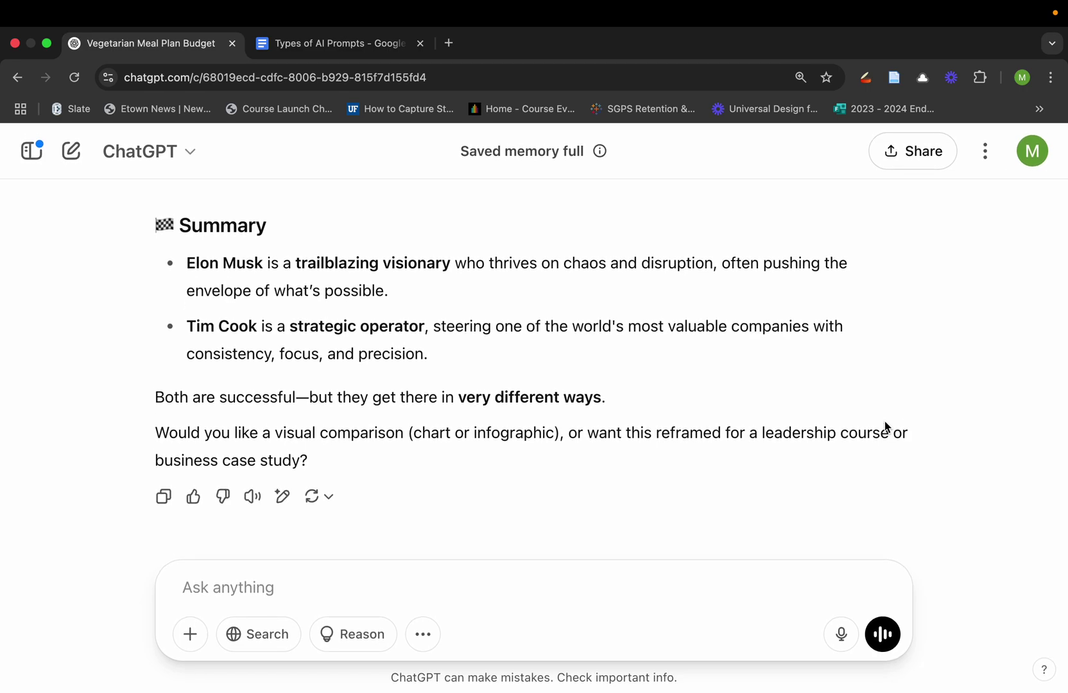
- Copy the Explanation Prompts example about quantum computing from the prompts doc
left_click(279, 43)
scroll(430, 419, "down", 5)
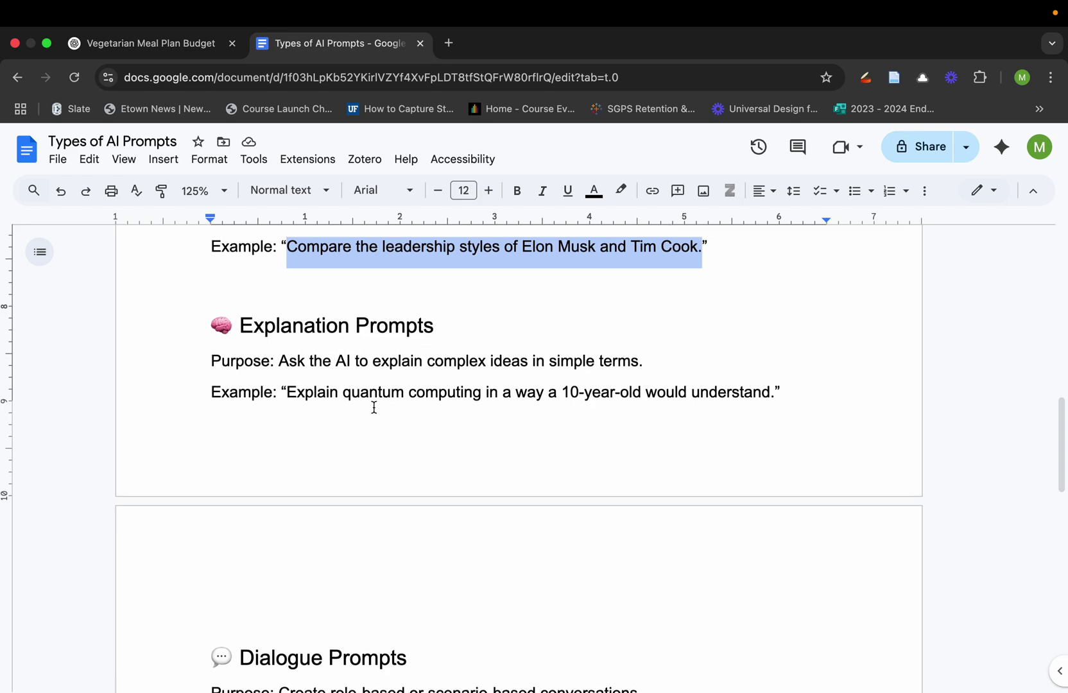
left_click_drag(286, 392, 769, 396)
scroll(741, 399, "down", 1)
right_click(743, 397)
left_click(784, 318)
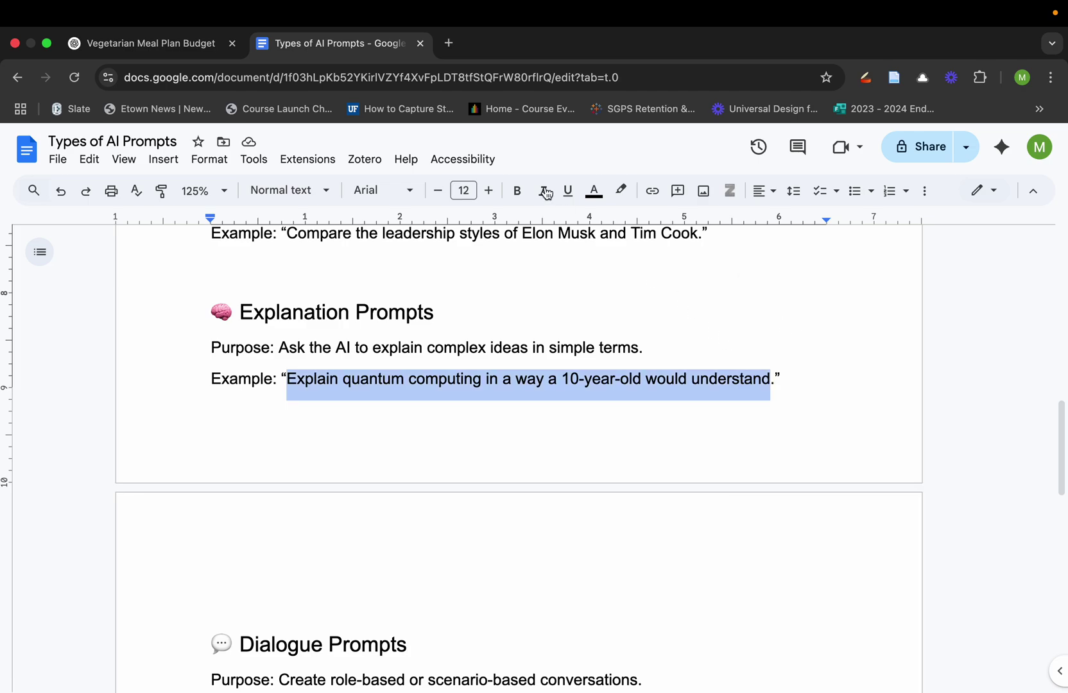
left_click(201, 47)
- Send the quantum-computing-for-a-10-year-old prompt and review the bits-and-qubits answer
left_click(261, 588)
key("super+v")
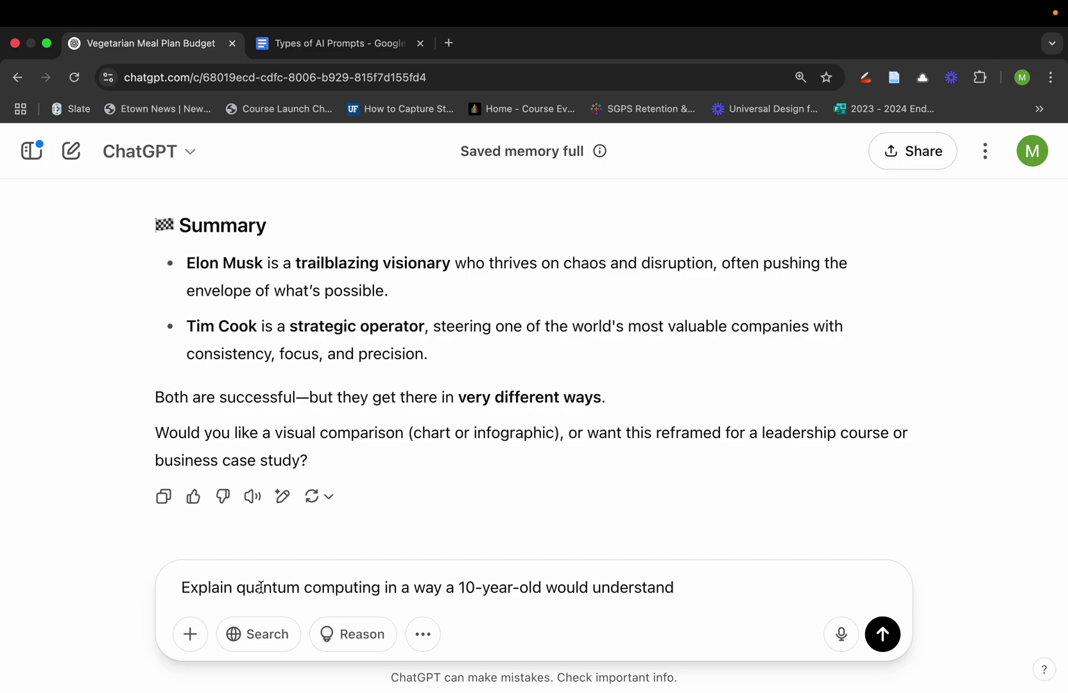
left_click(883, 634)
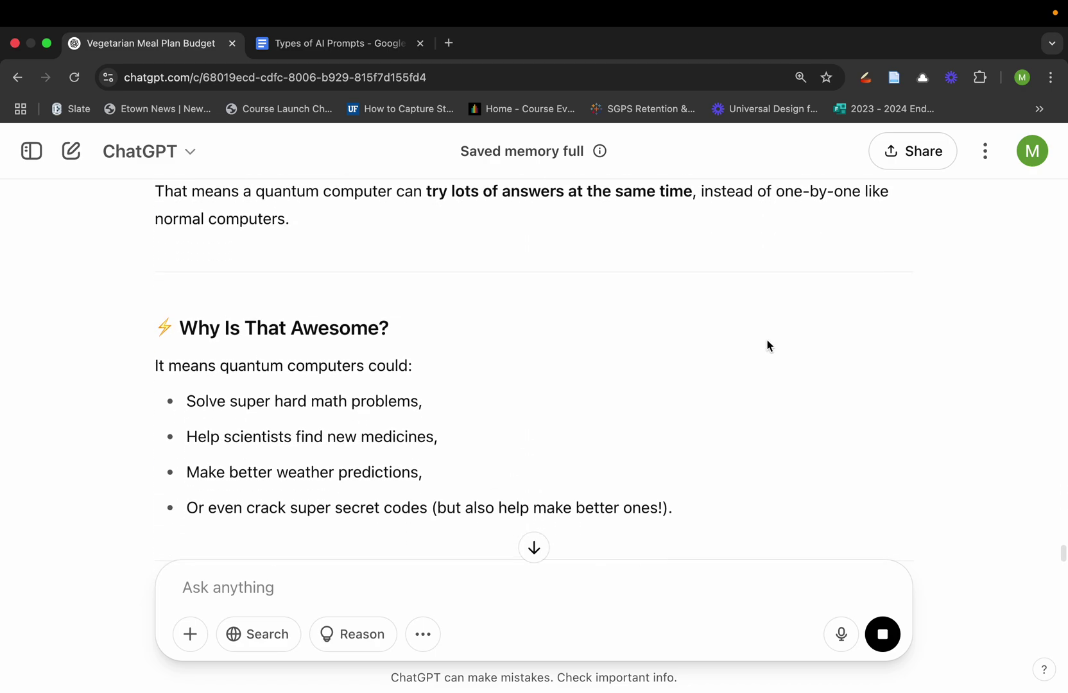
scroll(767, 345, "up", 10)
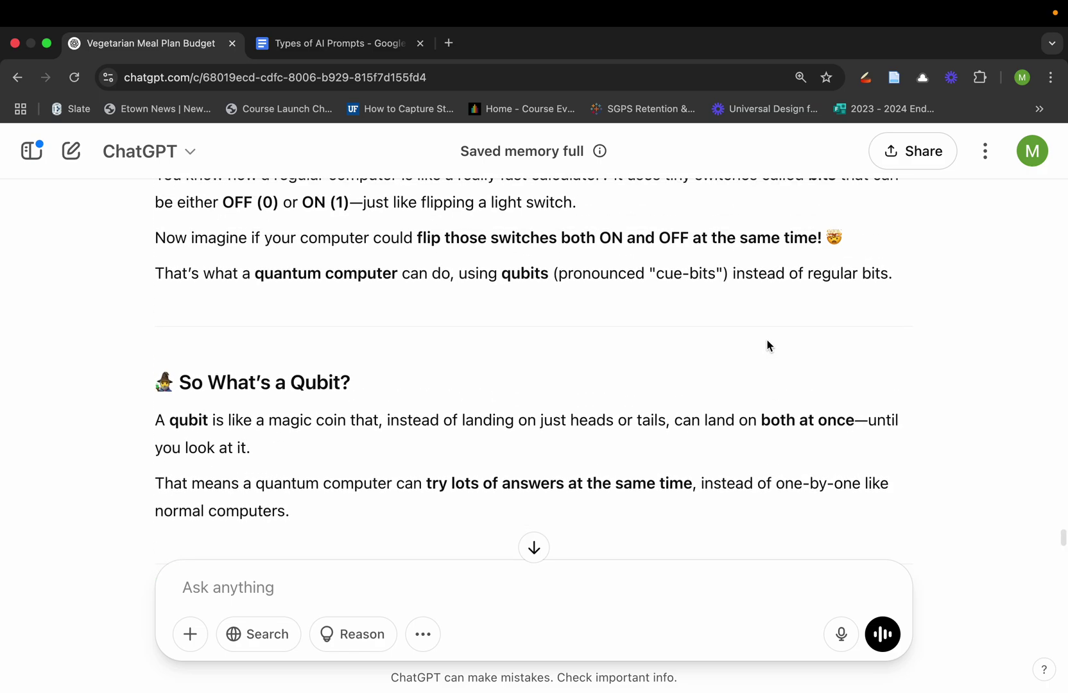
scroll(767, 346, "up", 1)
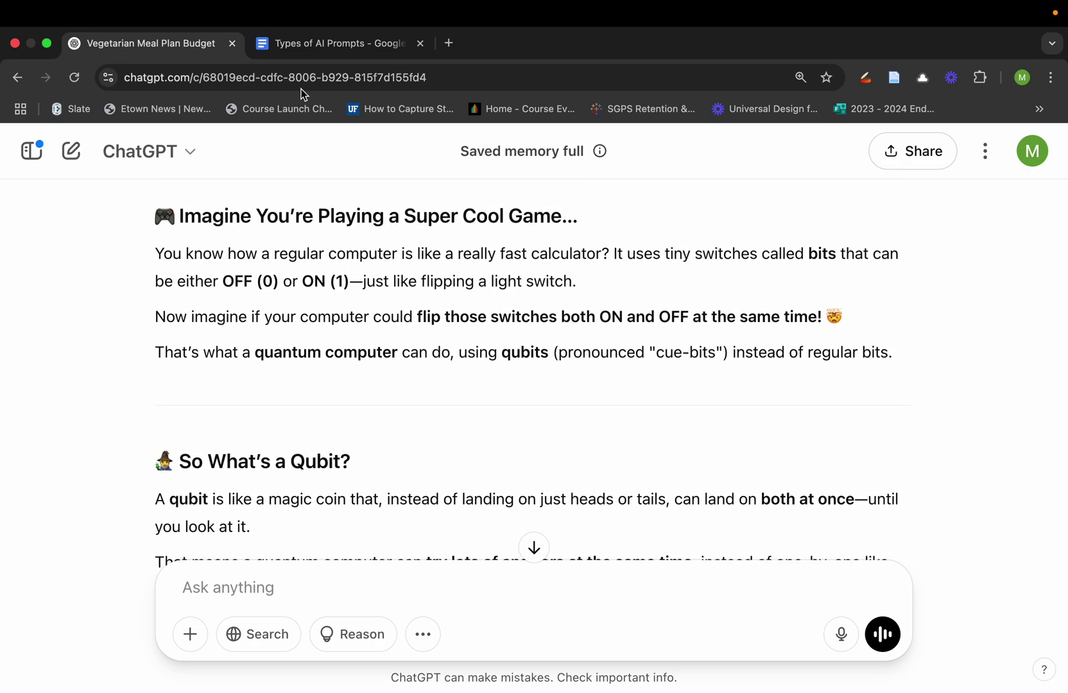
- Copy the Dialogue Prompts career counselor example sentence from the doc
left_click(319, 50)
scroll(403, 370, "down", 5)
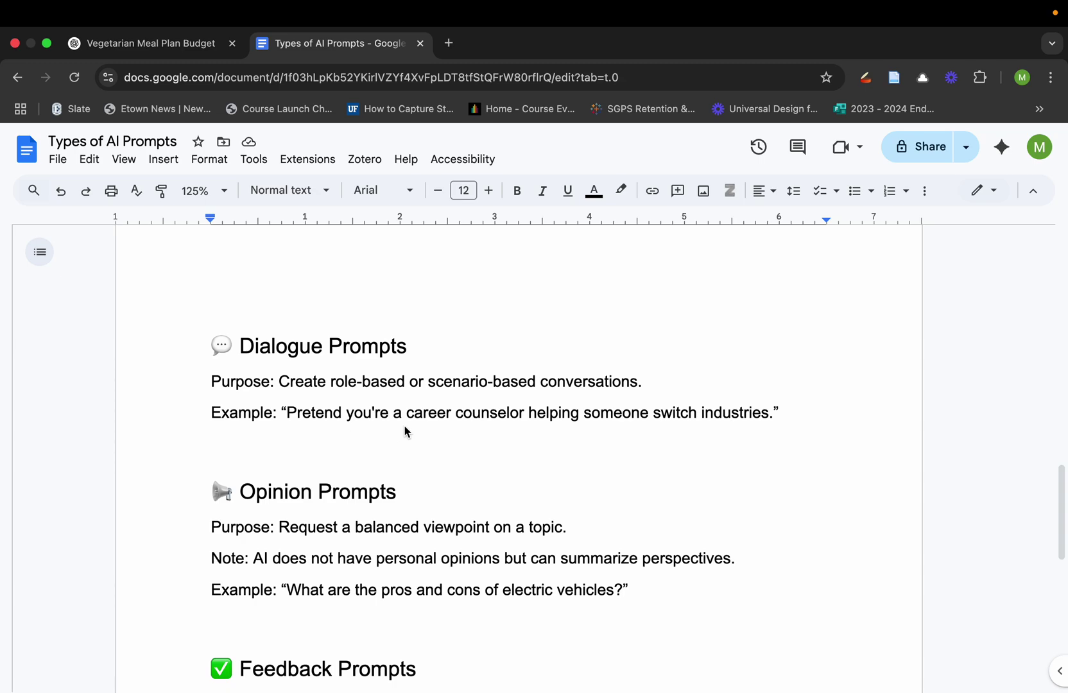
left_click_drag(288, 414, 739, 419)
scroll(739, 418, "down", 1)
right_click(739, 418)
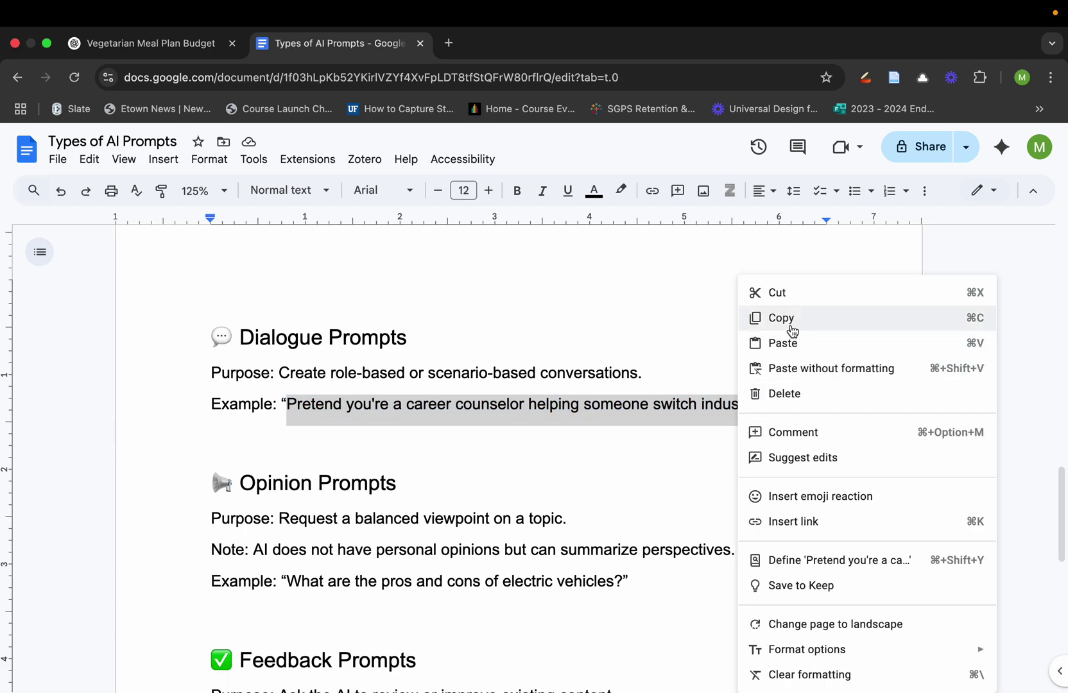
left_click(758, 316)
- Send ChatGPT the career counselor prompt about switching industries
left_click(116, 45)
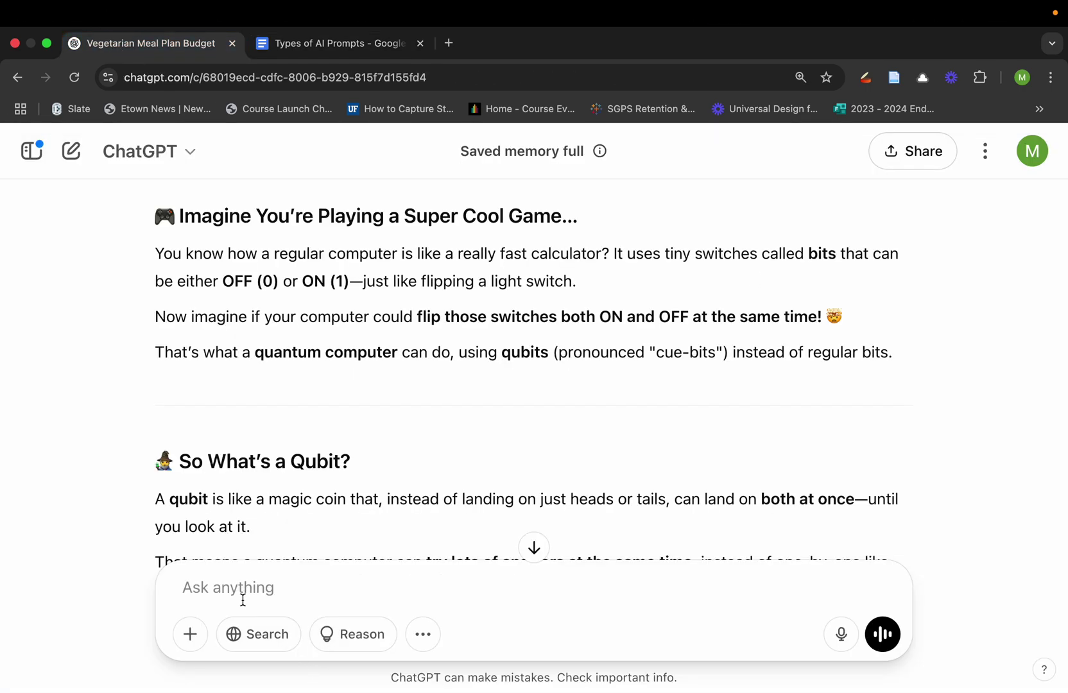
left_click(242, 589)
key("super+v")
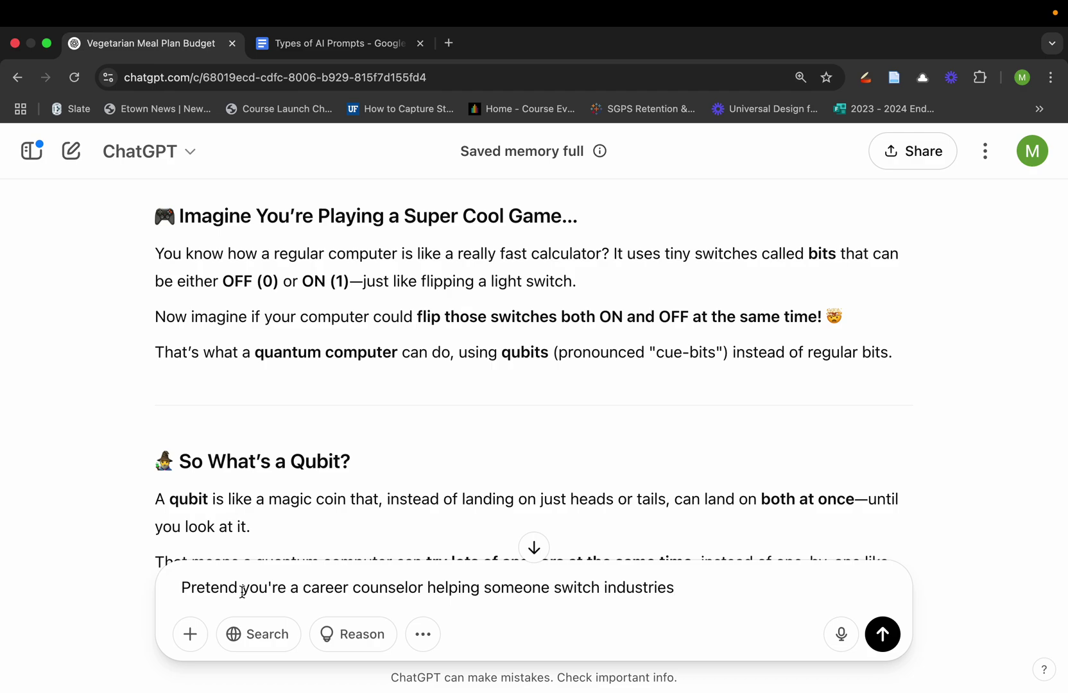
key("Return")
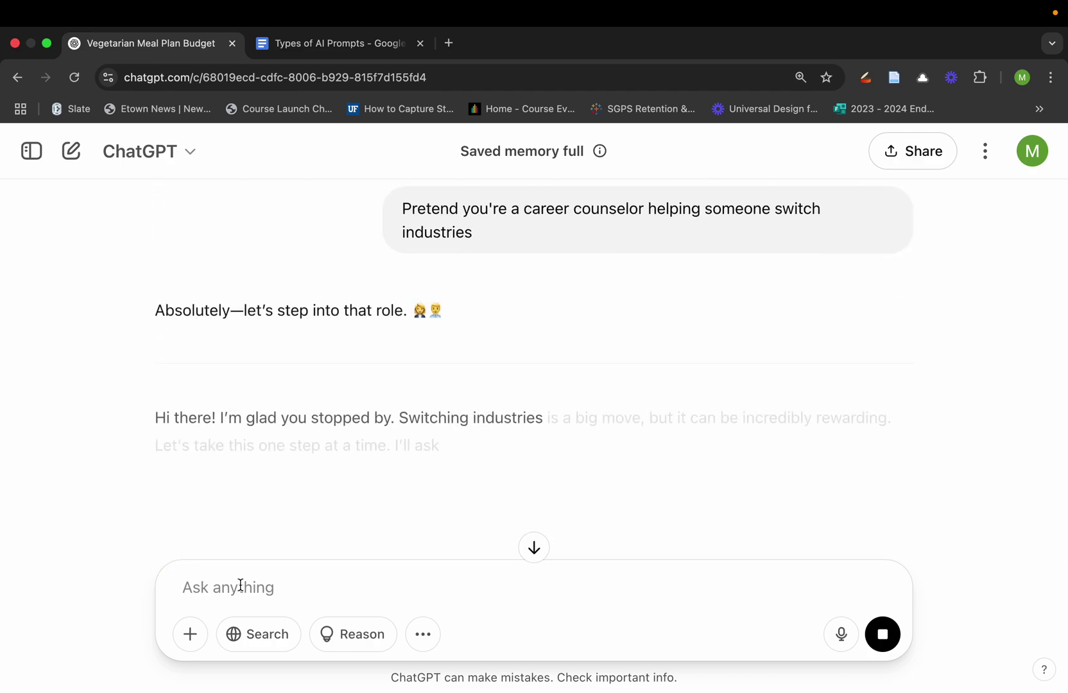
scroll(230, 494, "down", 5)
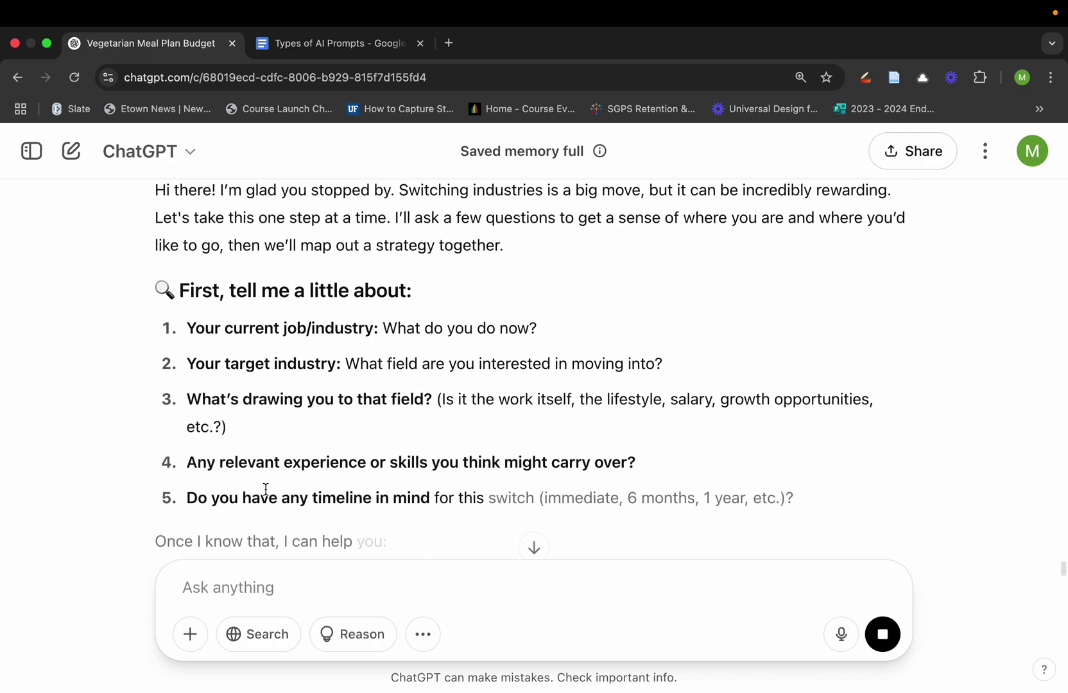
scroll(266, 489, "down", 8)
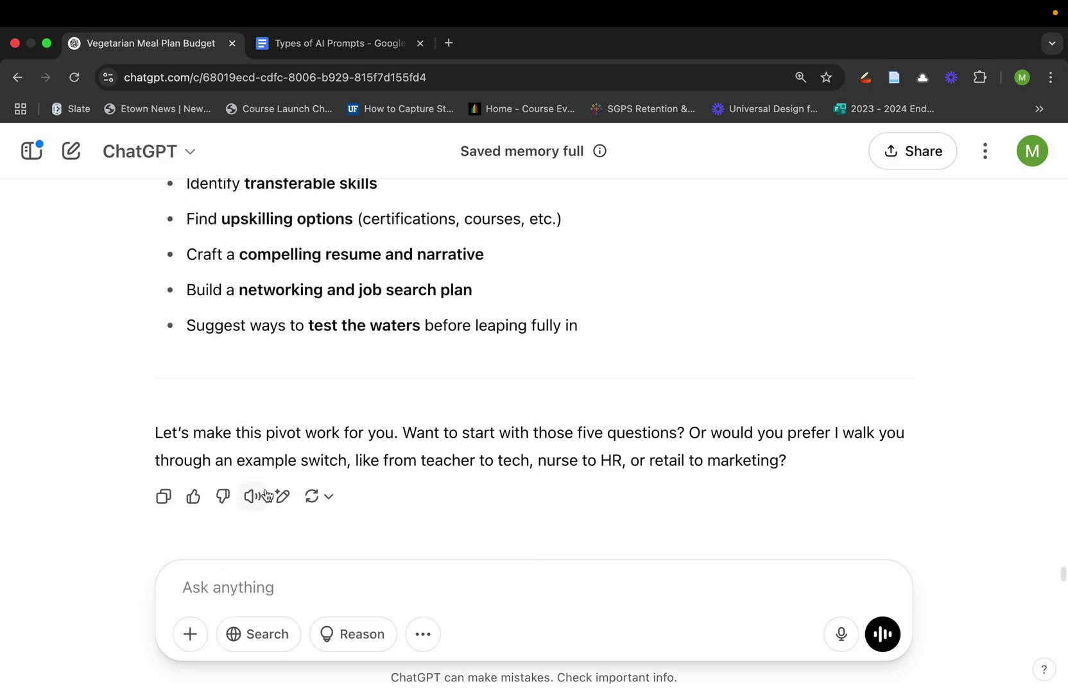
scroll(266, 491, "up", 5)
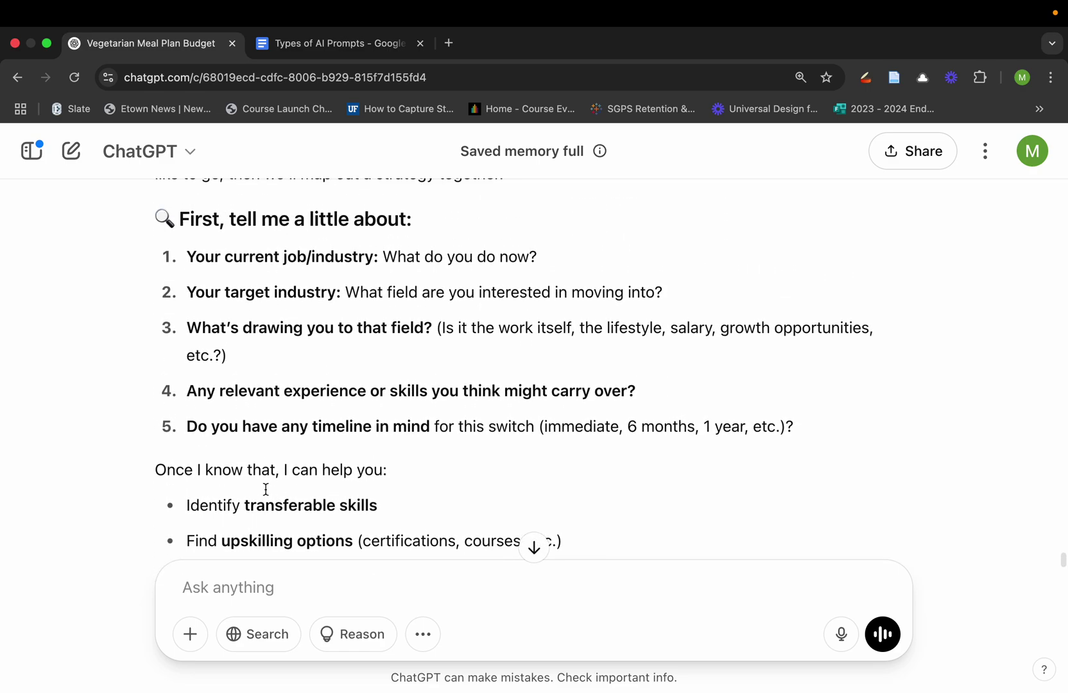
- Reply 'I currently work in academia and I am looking to change careers' and read the check-in questions
type("I w")
key("BackSpace")
type("currently work in")
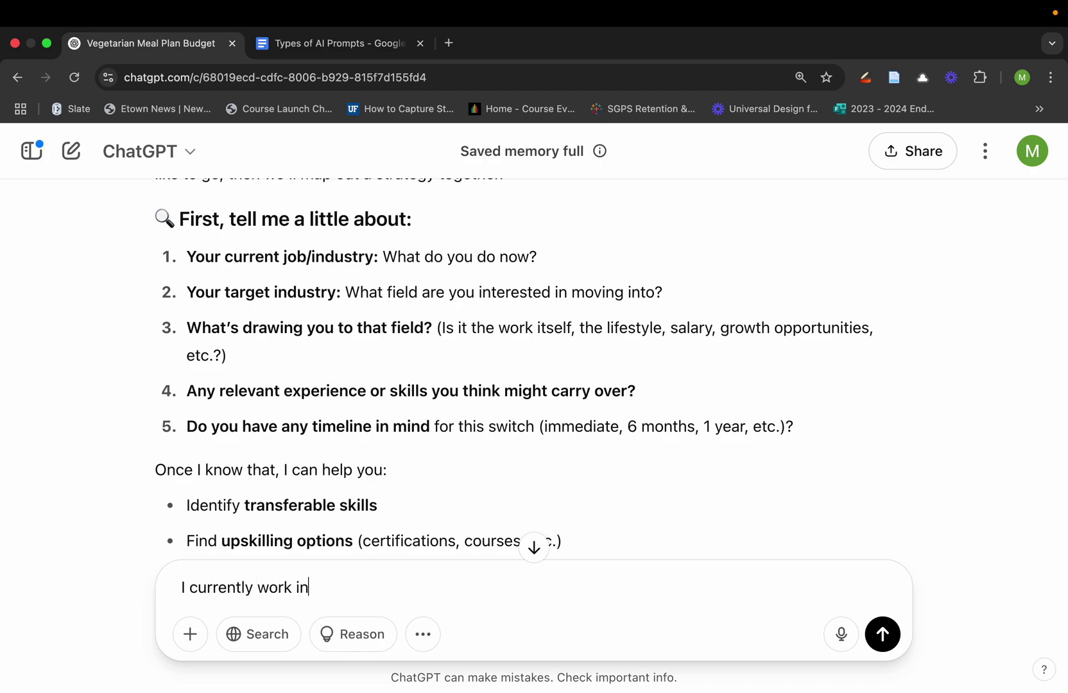
type(" academia a")
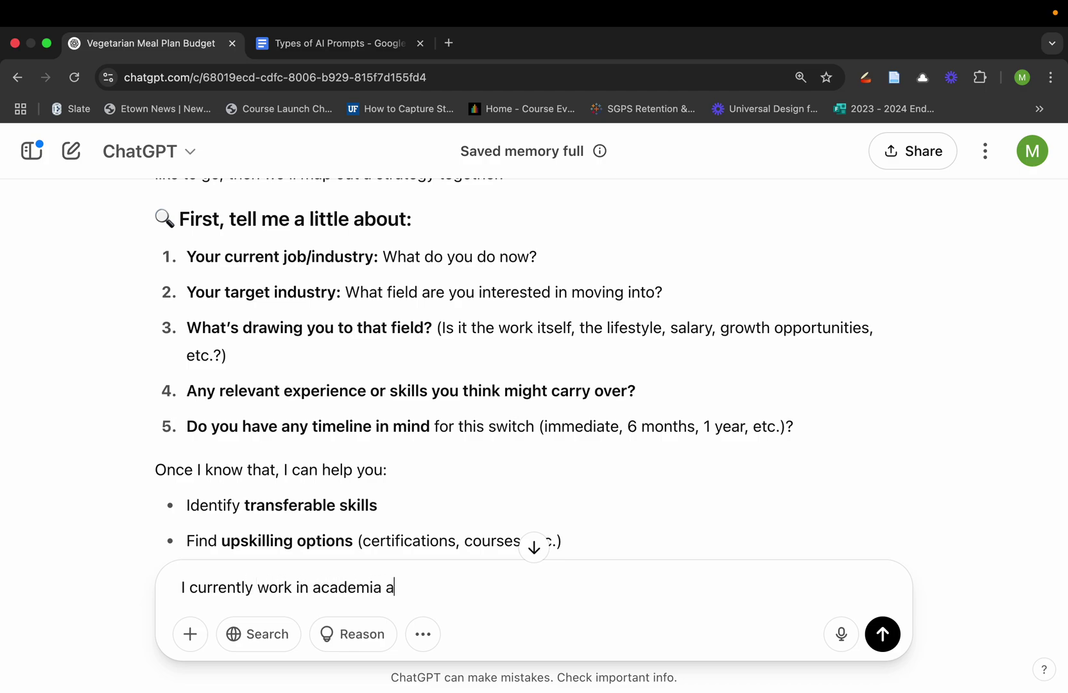
type("nd I am looking to change c")
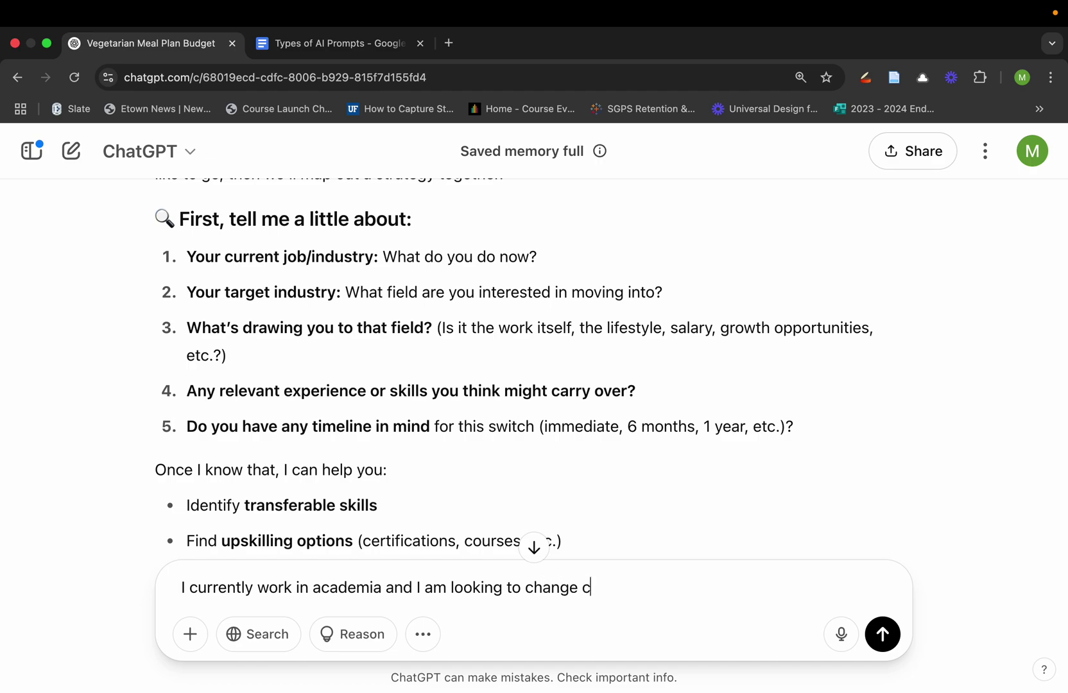
type("areers")
key("Return")
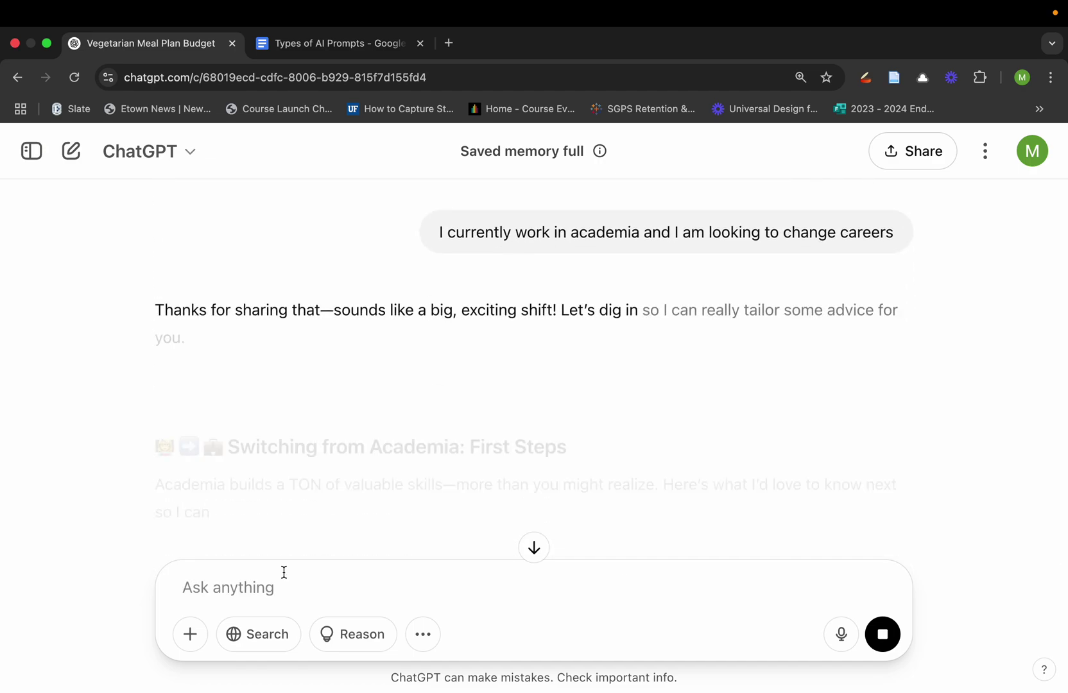
scroll(284, 408, "down", 3)
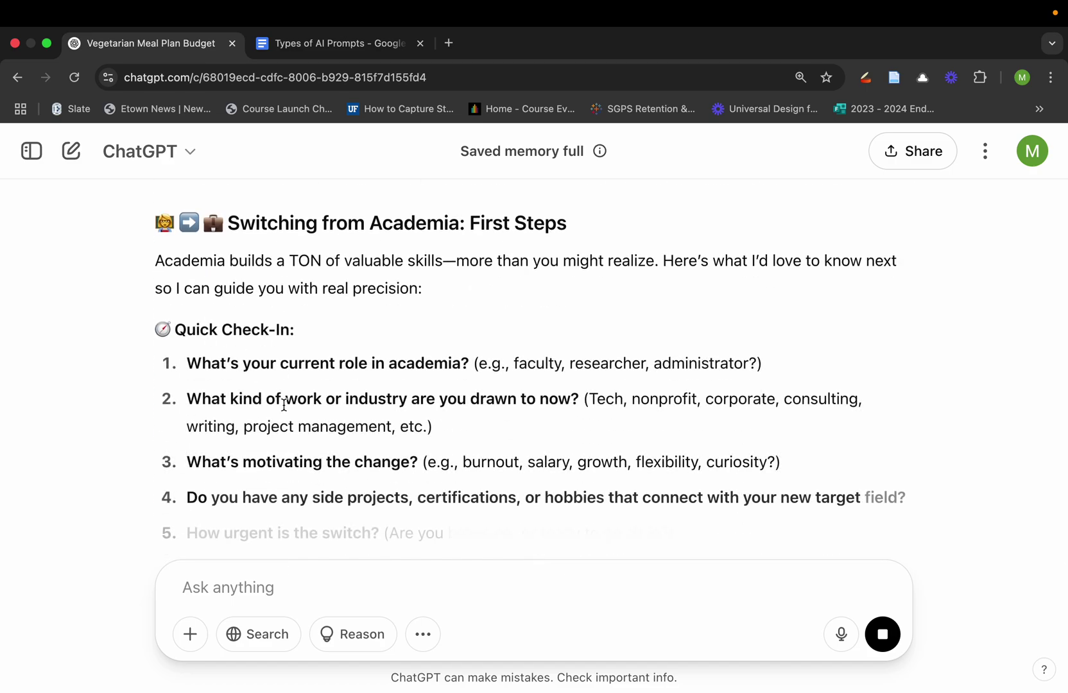
scroll(284, 405, "down", 2)
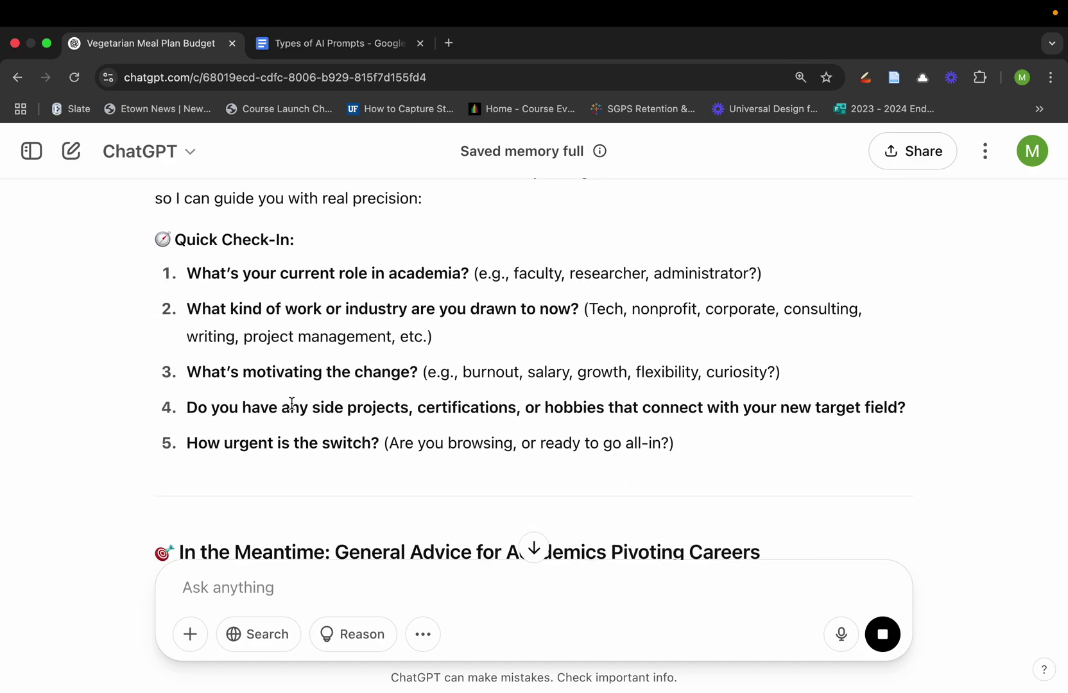
scroll(291, 403, "down", 2)
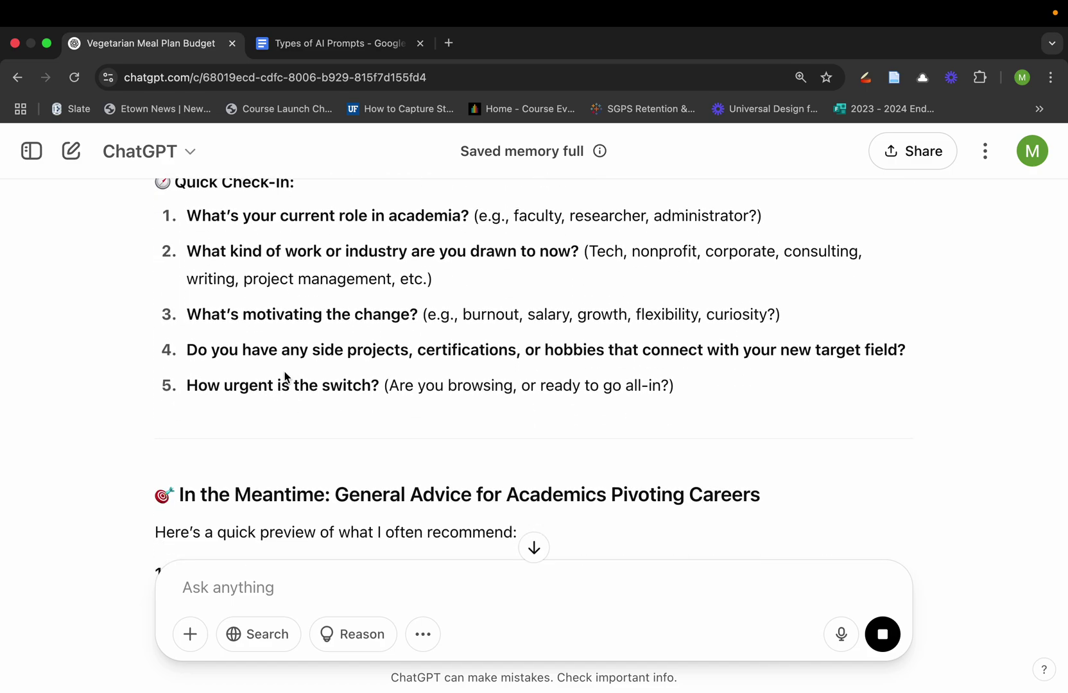
- Scroll the prompts doc through the Opinion, Feedback and Data or Analysis Prompts examples
left_click(272, 46)
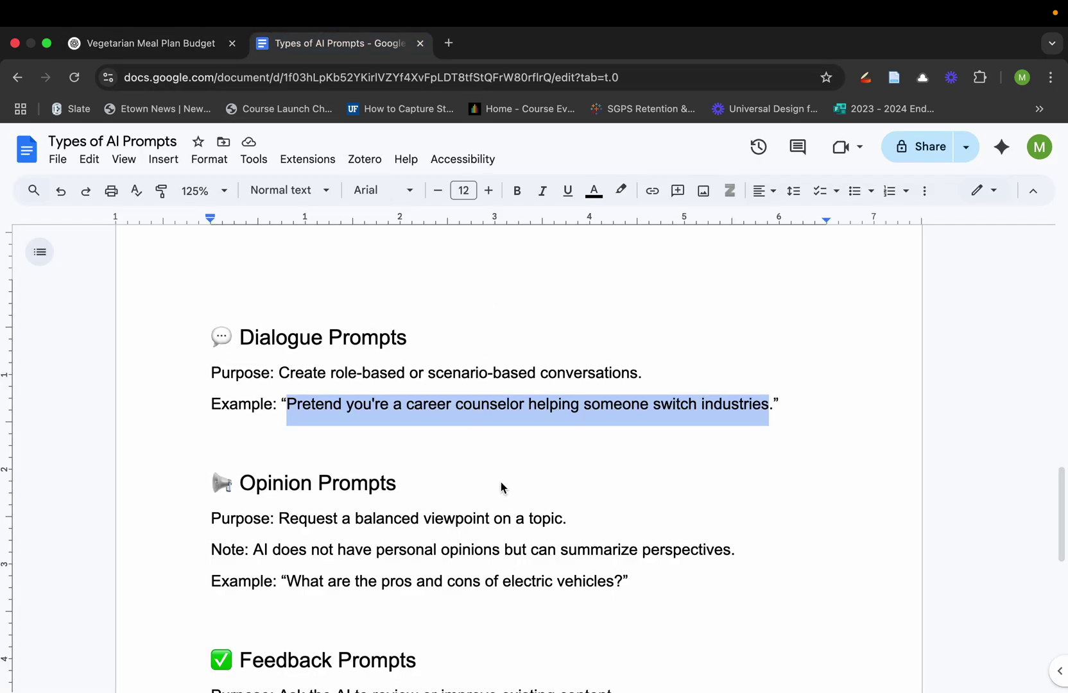
scroll(500, 482, "down", 4)
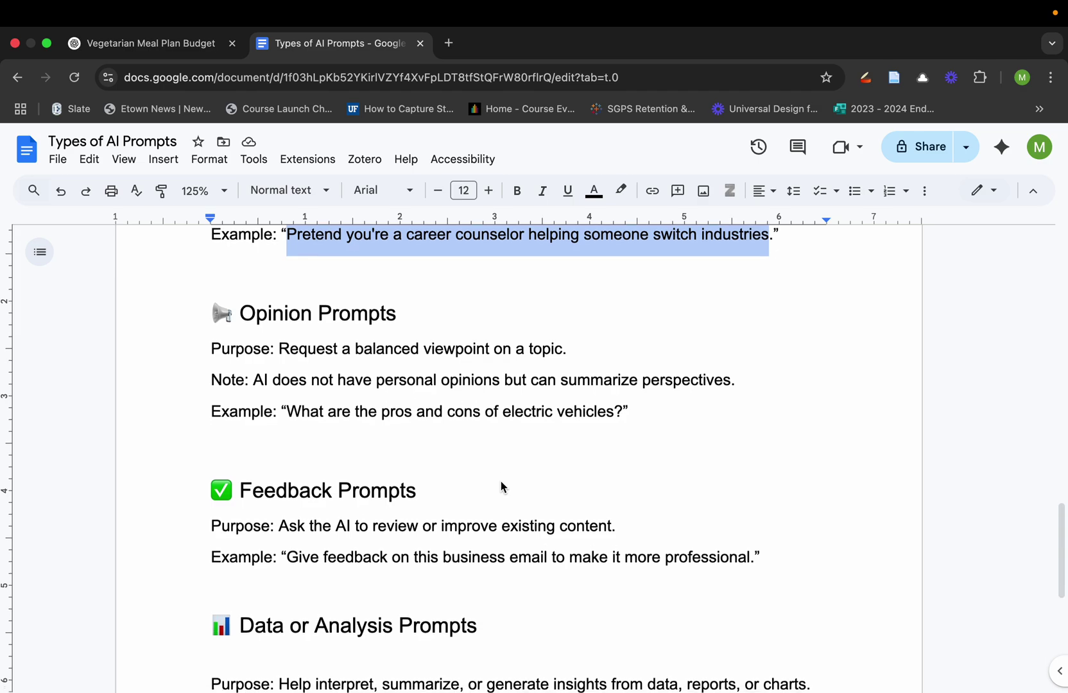
scroll(500, 485, "down", 1)
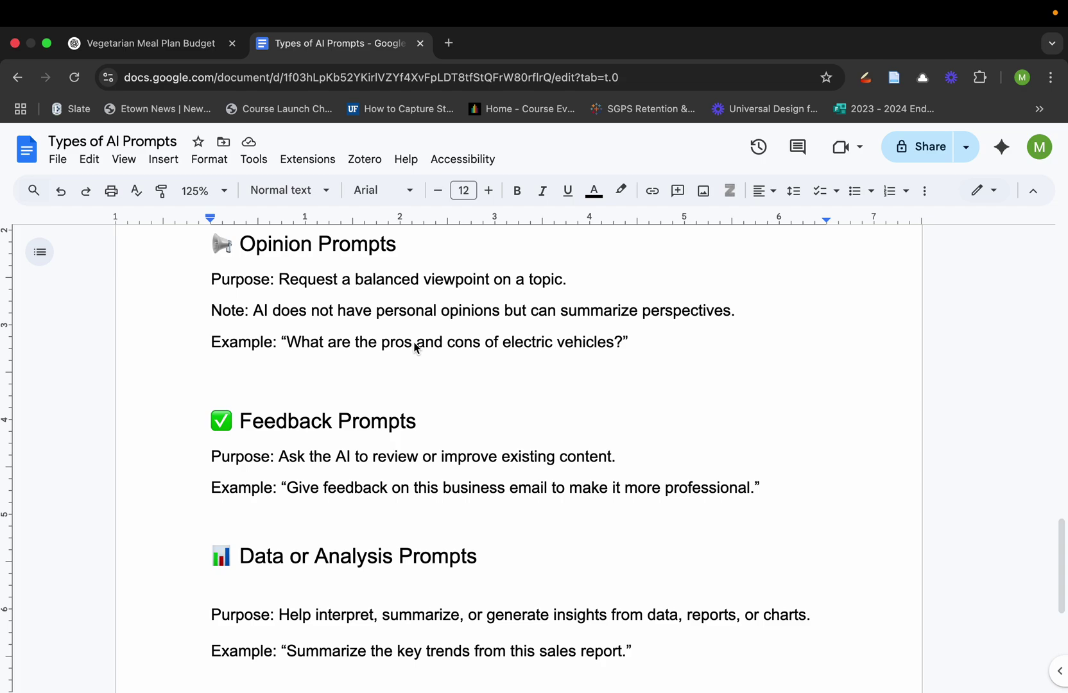
scroll(416, 348, "down", 4)
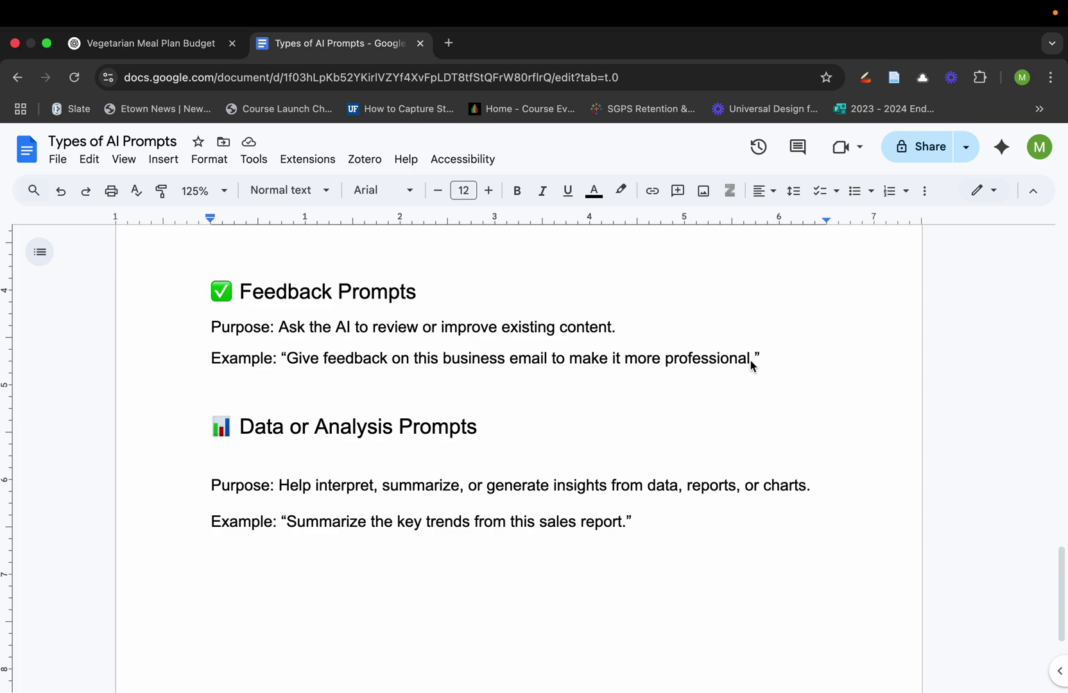
scroll(747, 361, "down", 3)
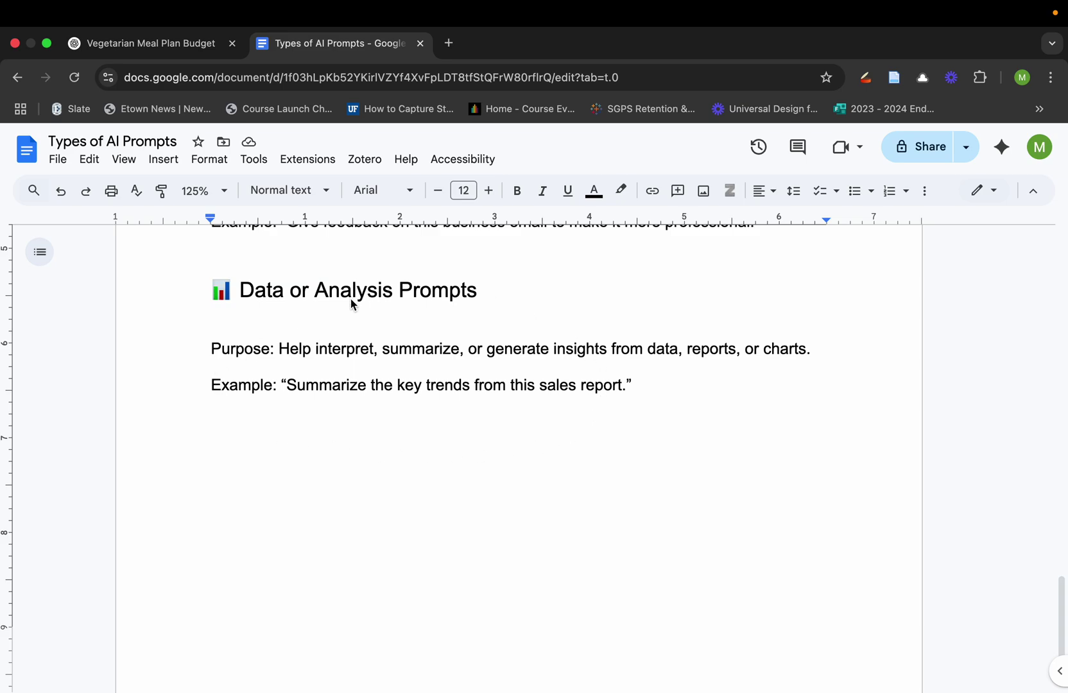
- Open a new blank ChatGPT chat, view its attachment options, then return to the doc
left_click(110, 44)
left_click(73, 153)
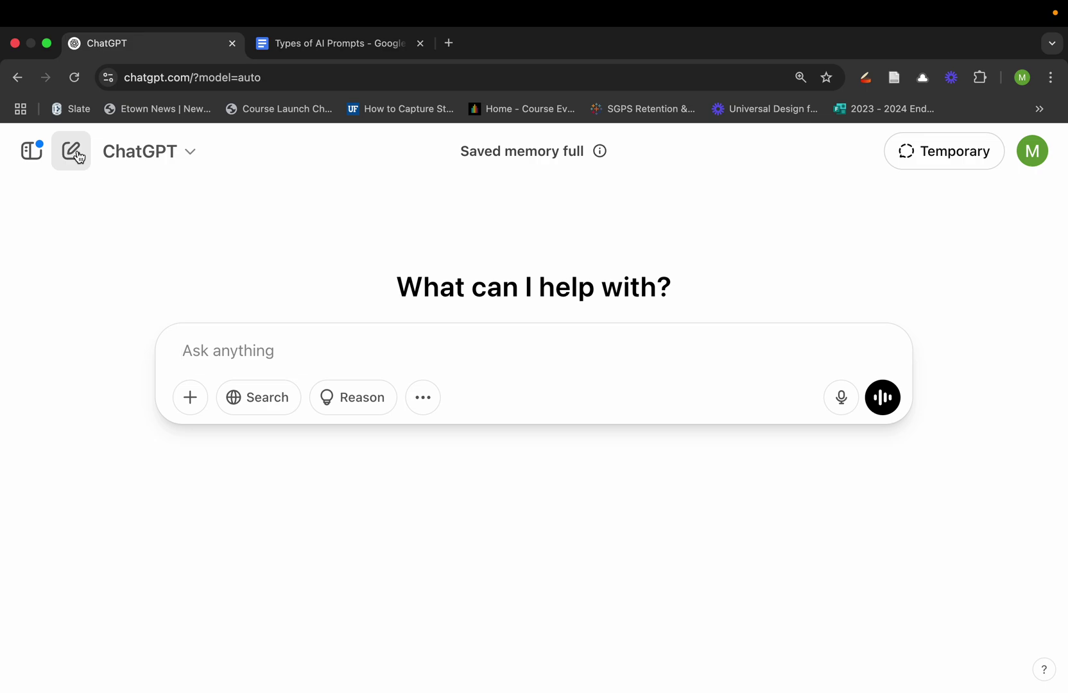
left_click(190, 399)
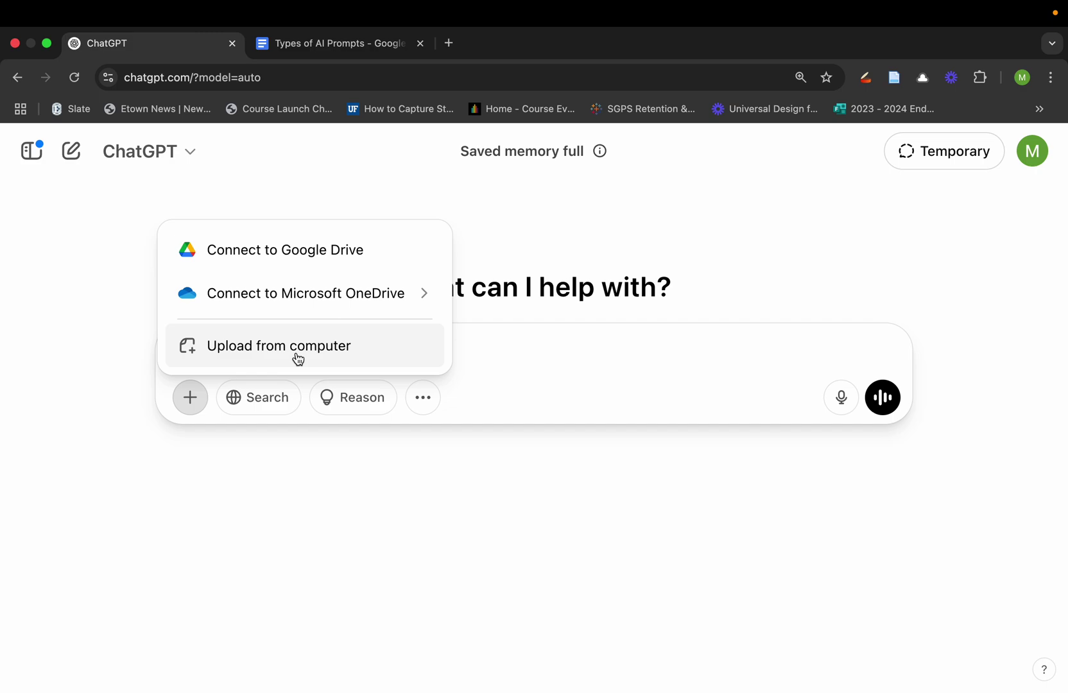
left_click(299, 51)
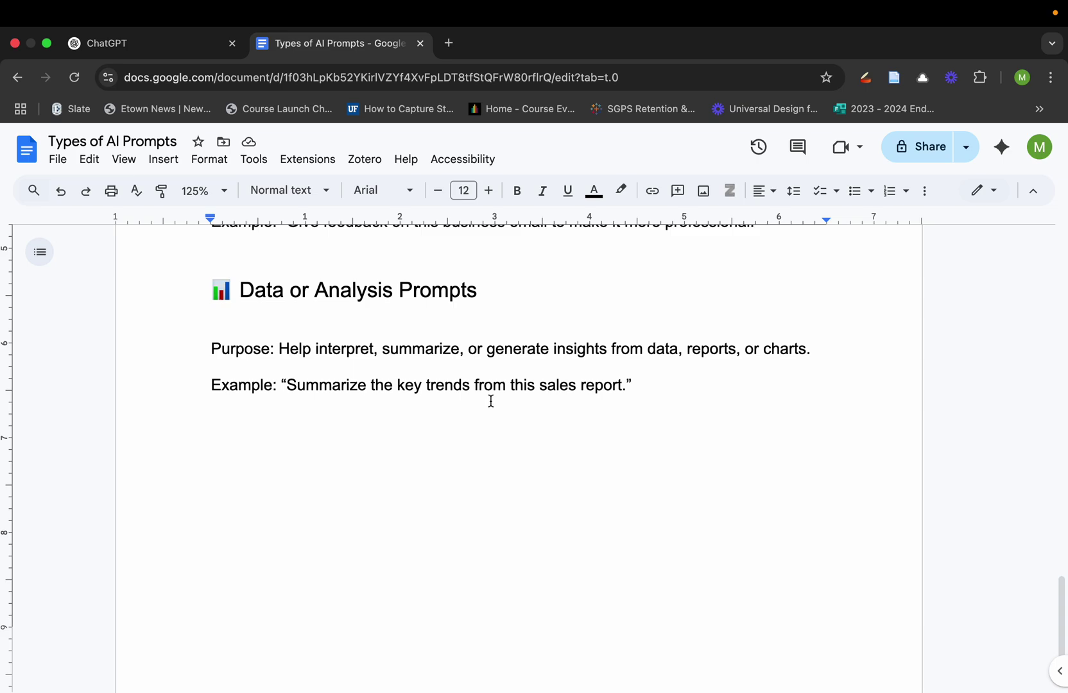
- Scroll to the top of the Types of AI Prompts doc to show 'Common Types of AI Prompts'
scroll(492, 411, "up", 5)
scroll(490, 401, "up", 20)
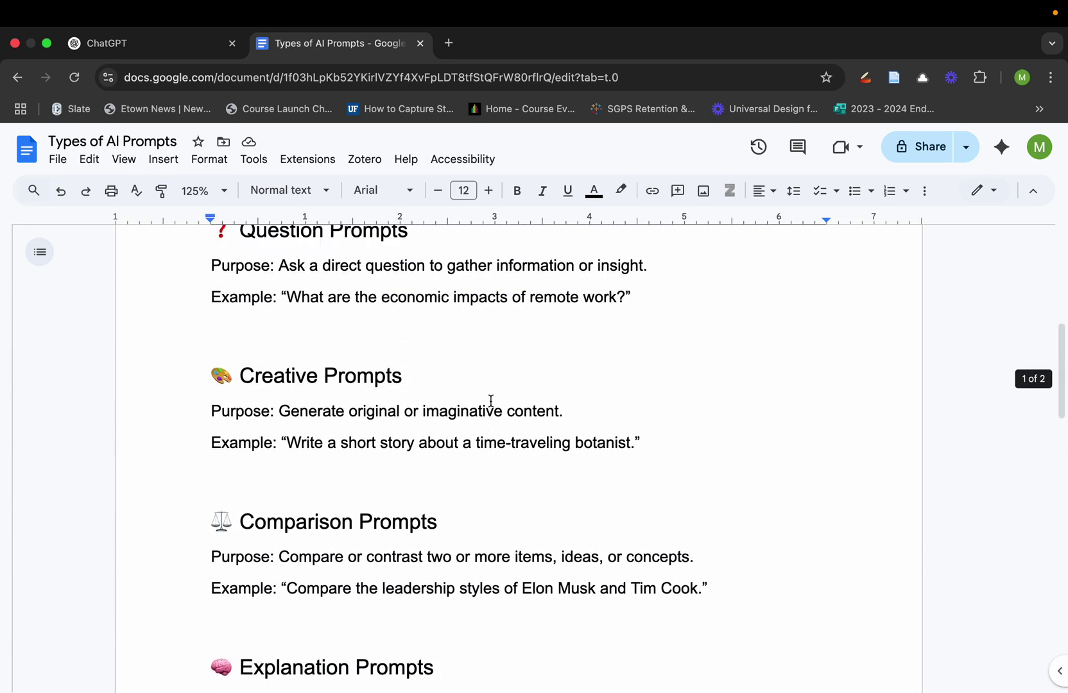